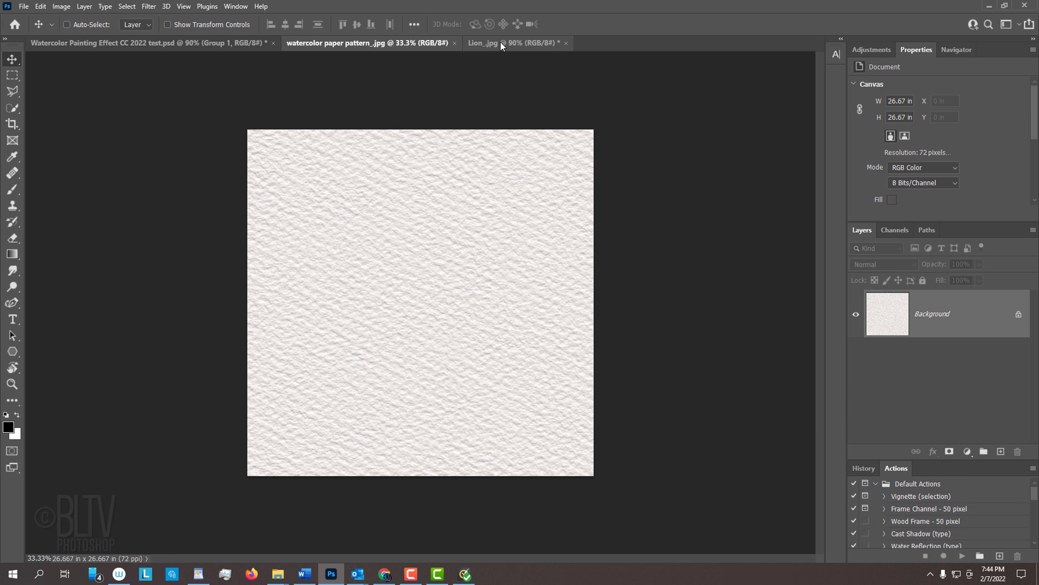
Step: Make the Lion_.jpg document active instead of the paper texture
click(500, 41)
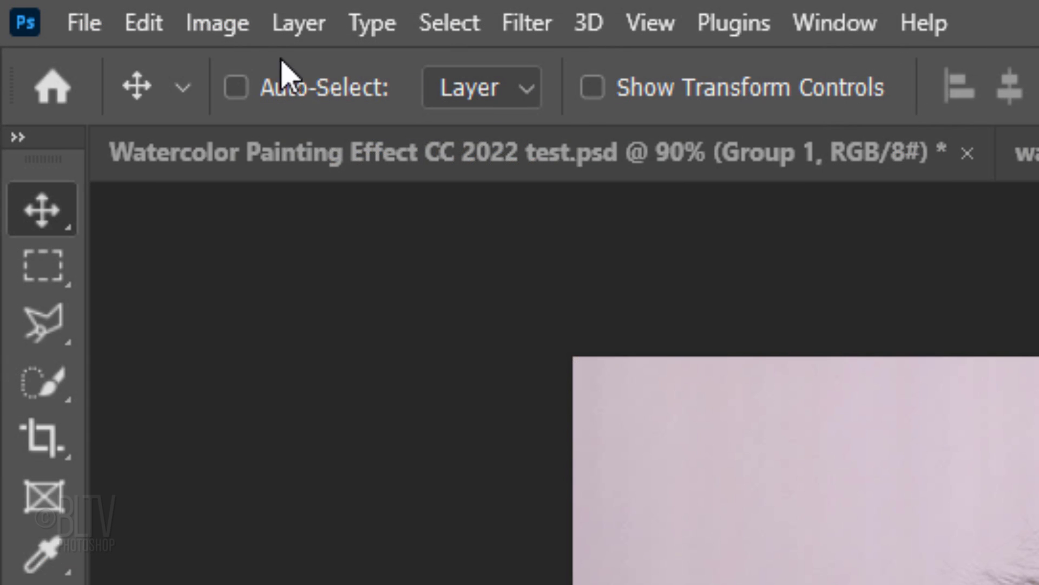
Step: Check the lion photo's Image Size settings and leave them unchanged
click(61, 7)
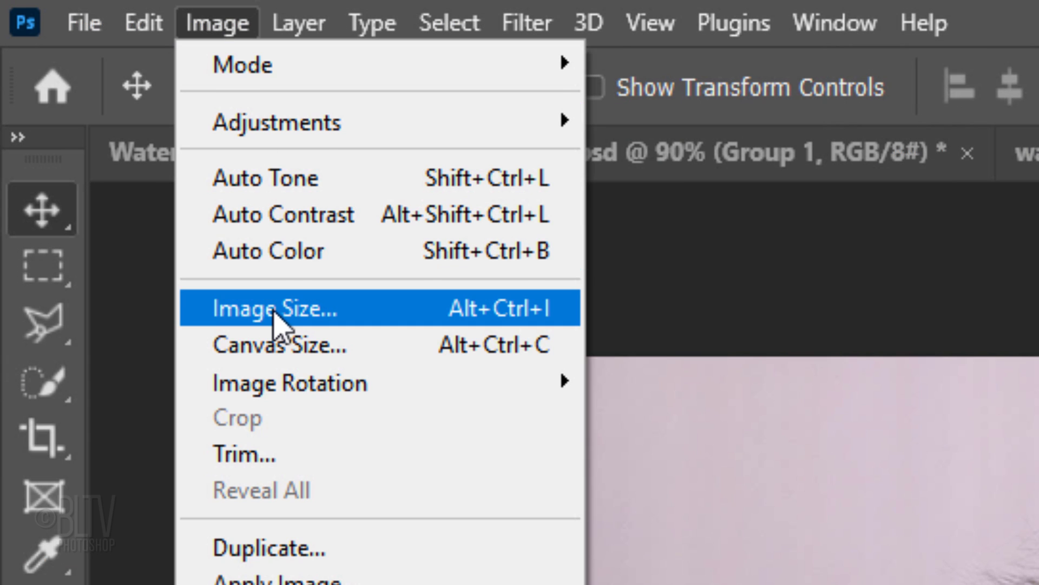
click(281, 313)
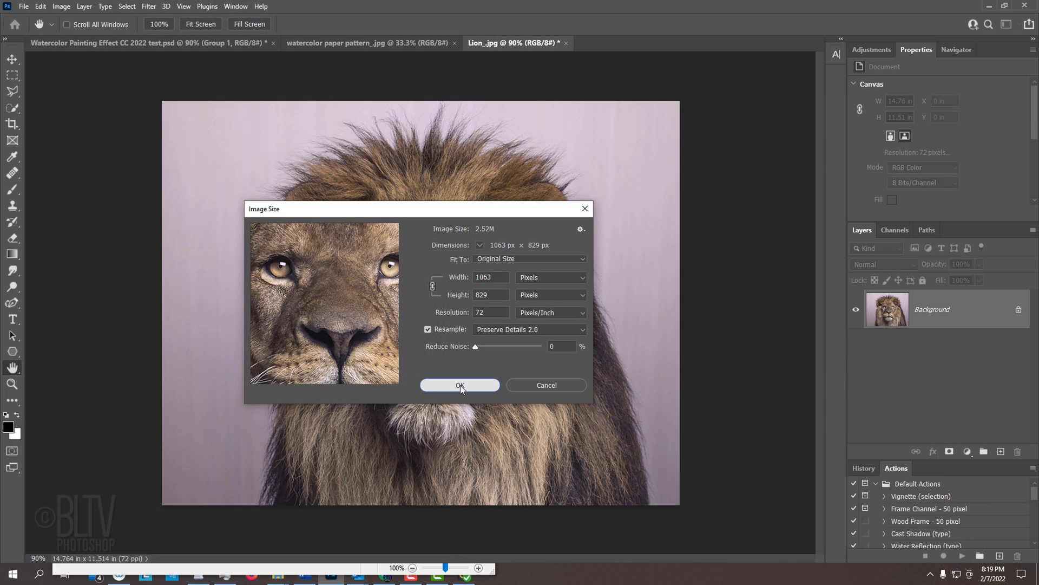
click(460, 385)
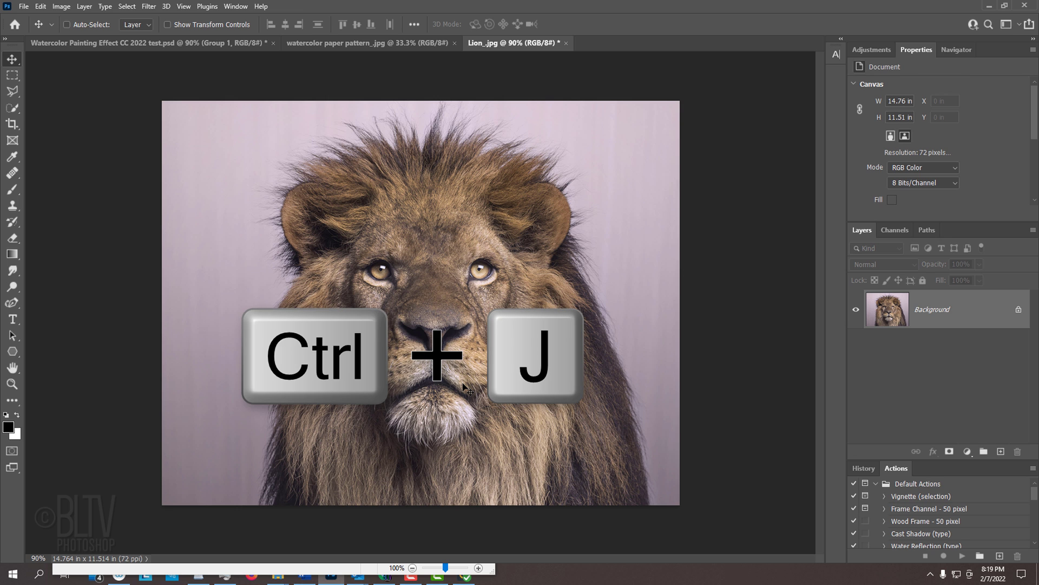
Step: Duplicate the lion photo to a new layer and convert that copy to a smart object
key(ctrl+j)
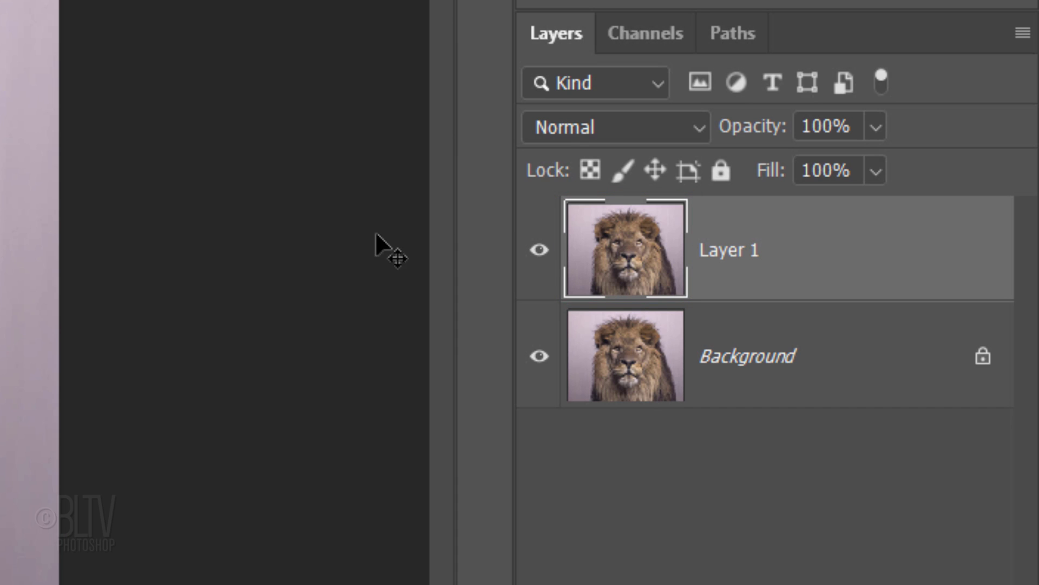
click(1022, 34)
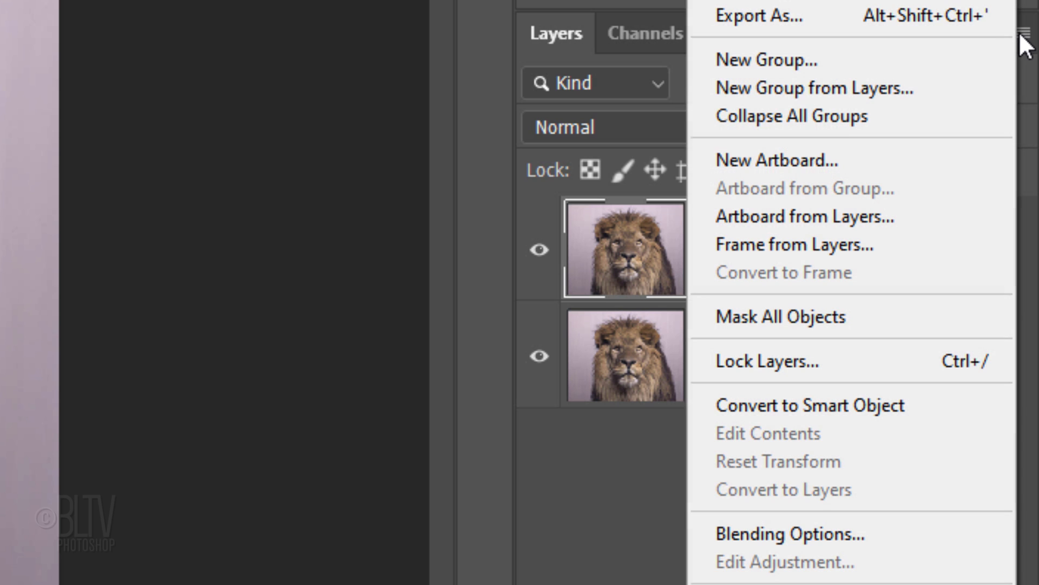
click(788, 401)
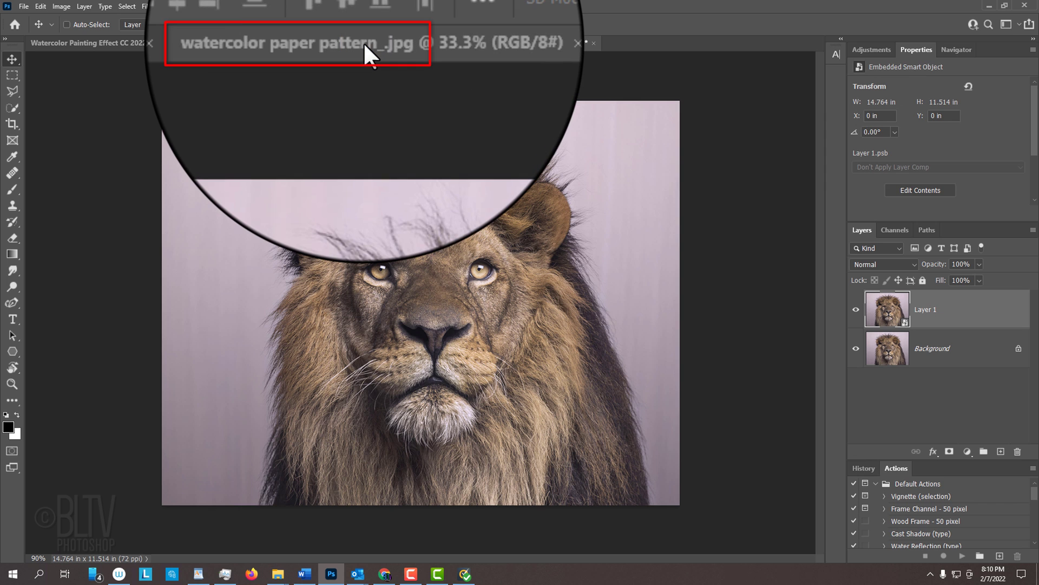
Step: Define the watercolor paper texture as a saved pattern with its default name
click(363, 42)
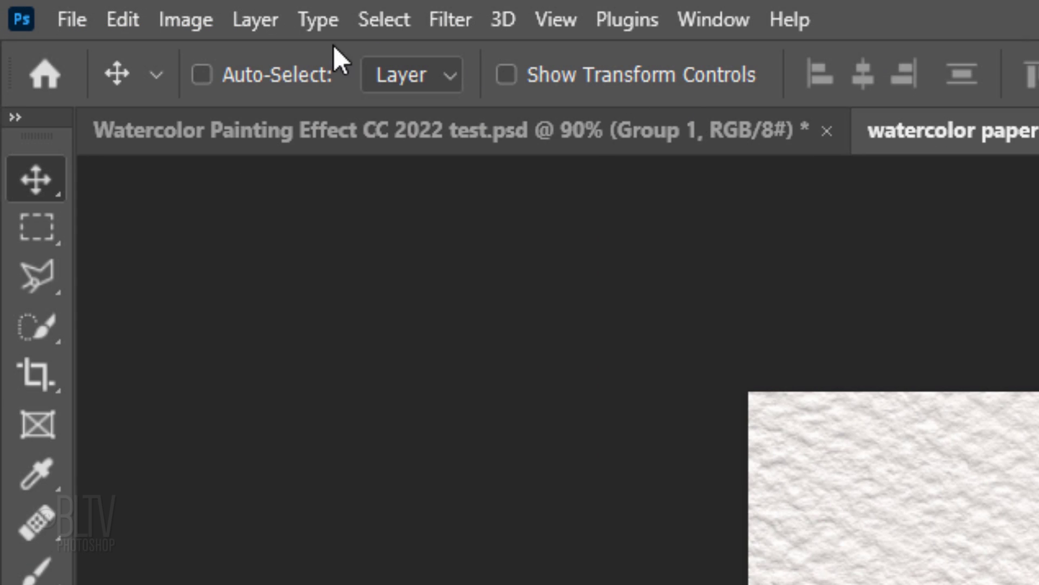
click(124, 20)
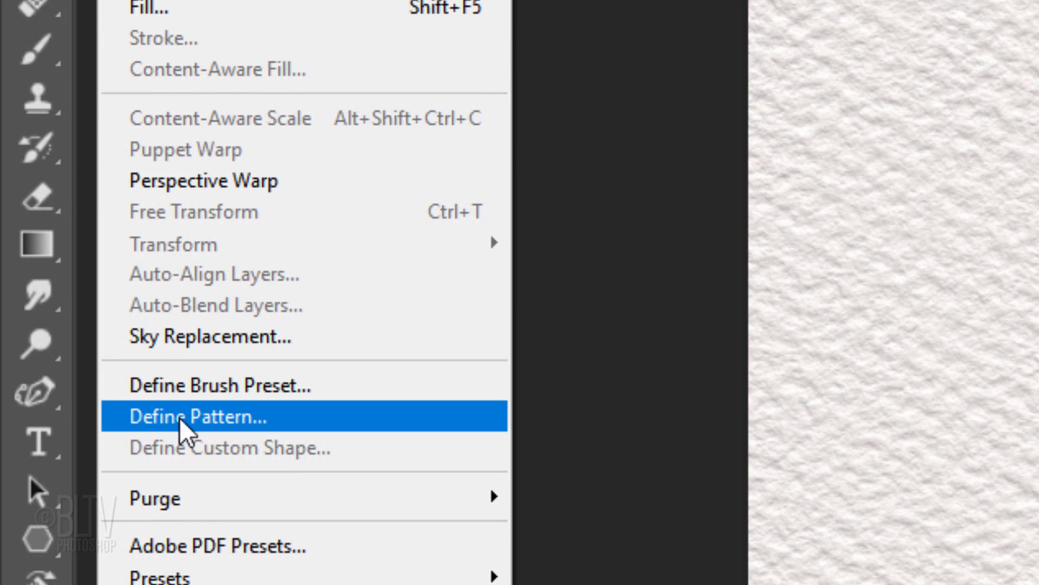
click(180, 418)
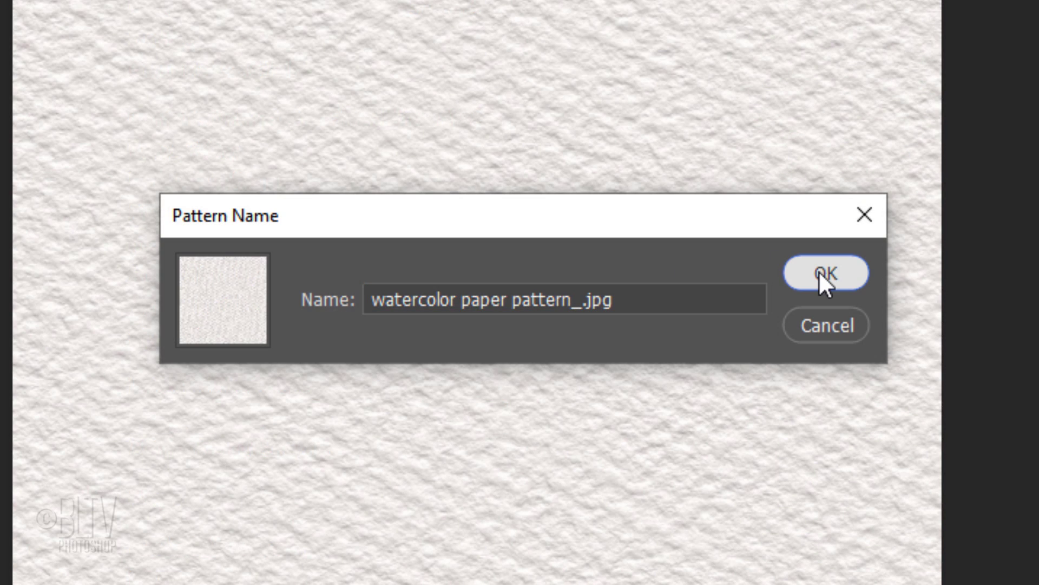
click(819, 271)
Step: Add an empty layer above the lion smart object and fill it with white
click(502, 42)
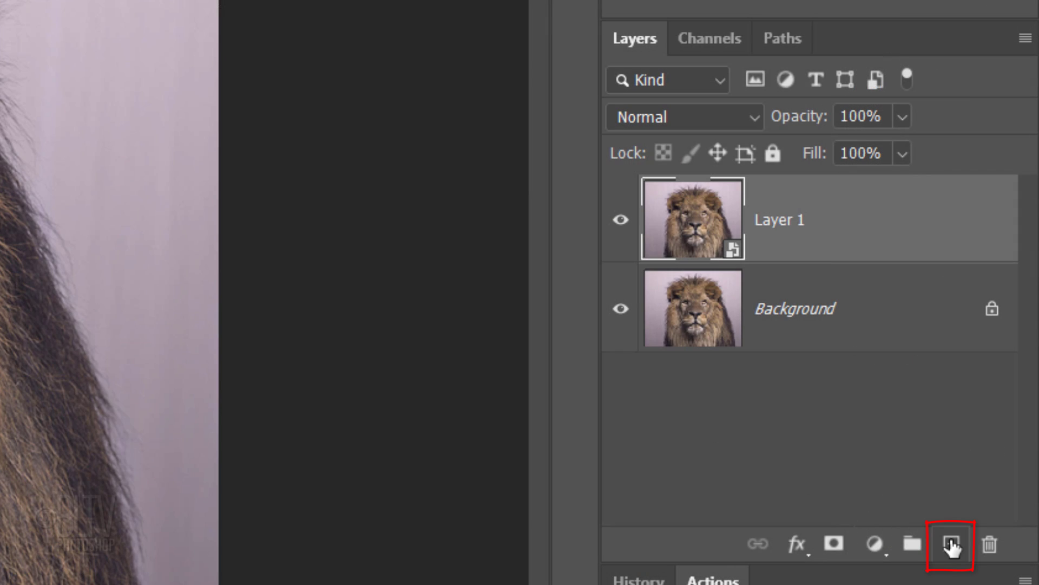
click(951, 544)
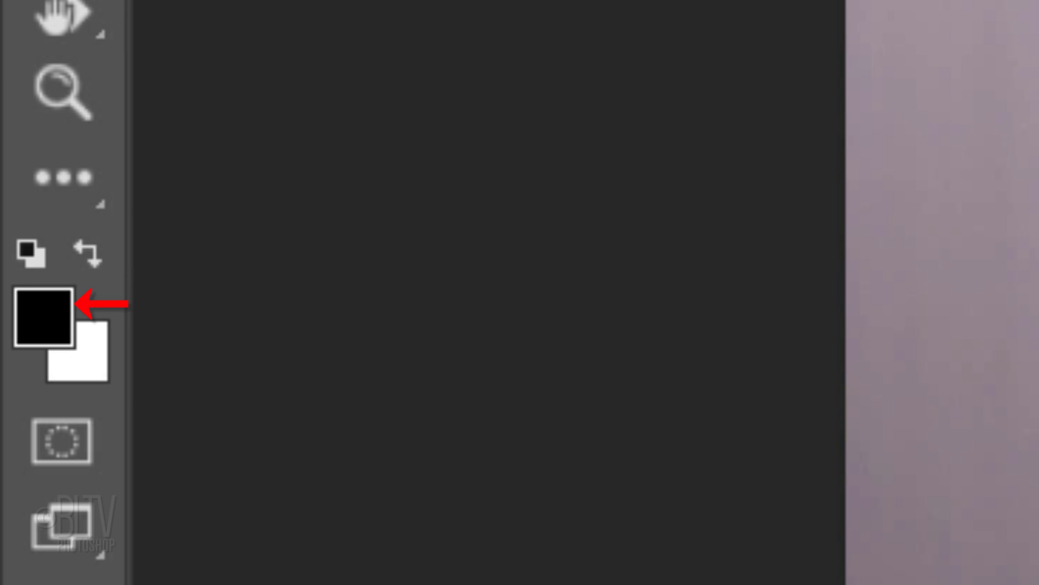
key(alt+Delete)
key(ctrl+Delete)
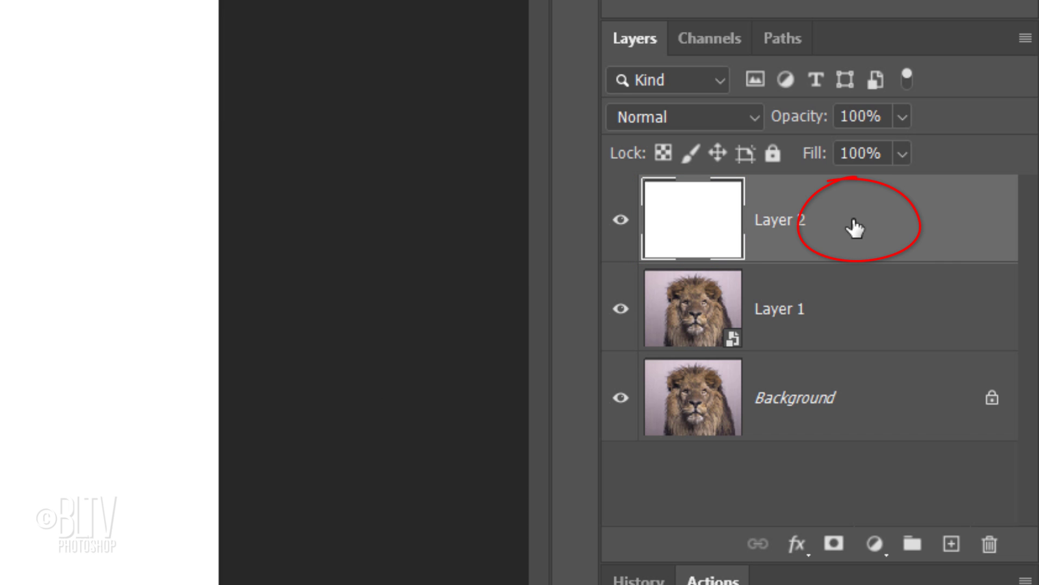
Step: Give the white layer a Pattern Overlay of the saved paper pattern at 17% scale
double_click(856, 226)
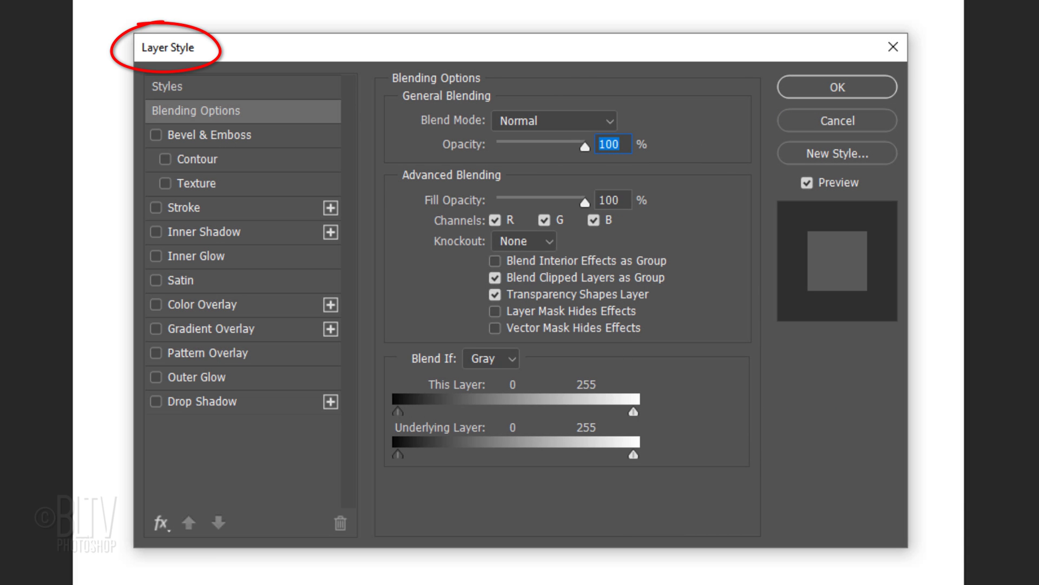
click(207, 353)
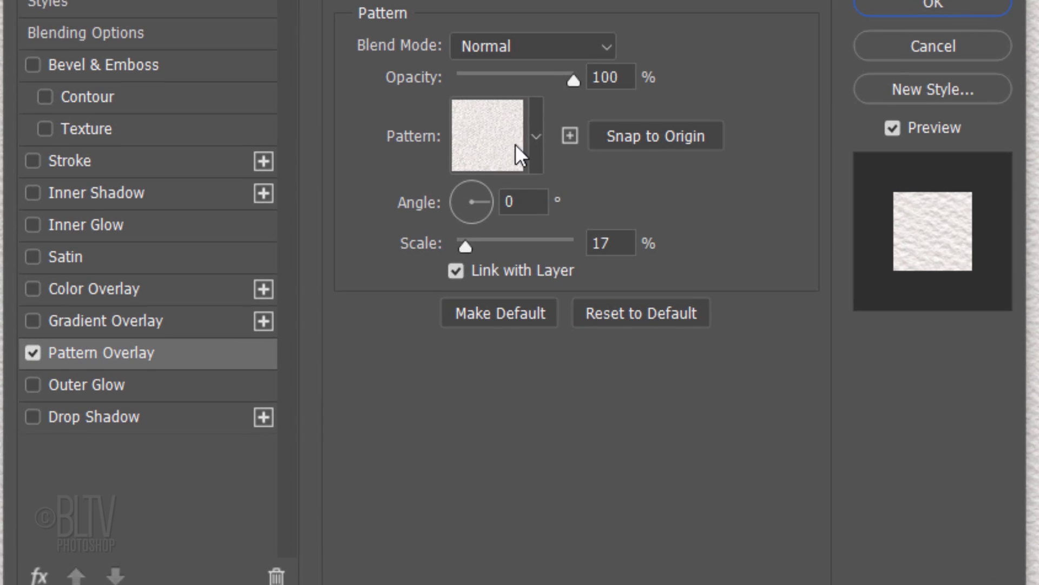
click(536, 189)
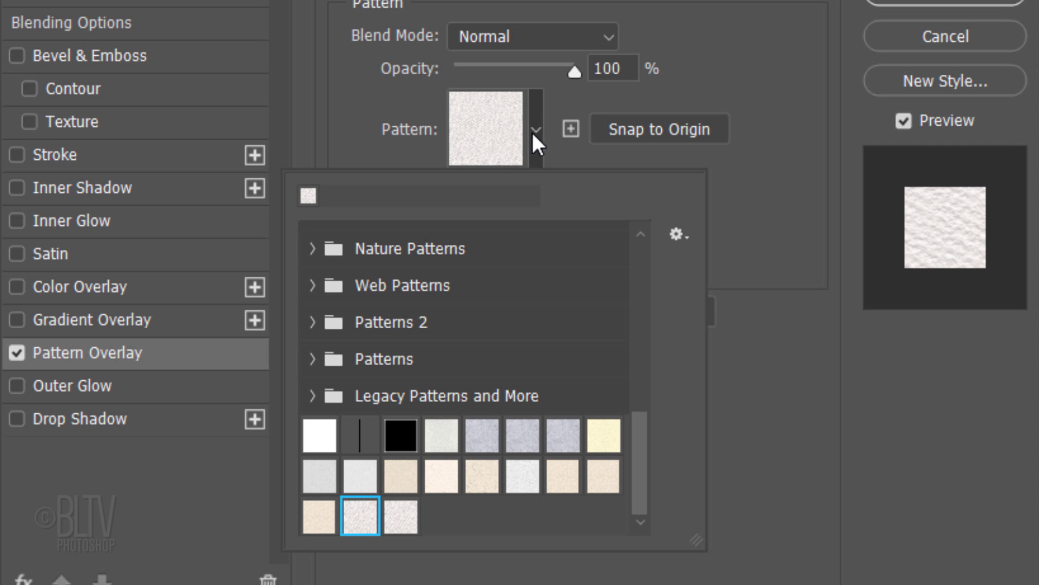
click(401, 517)
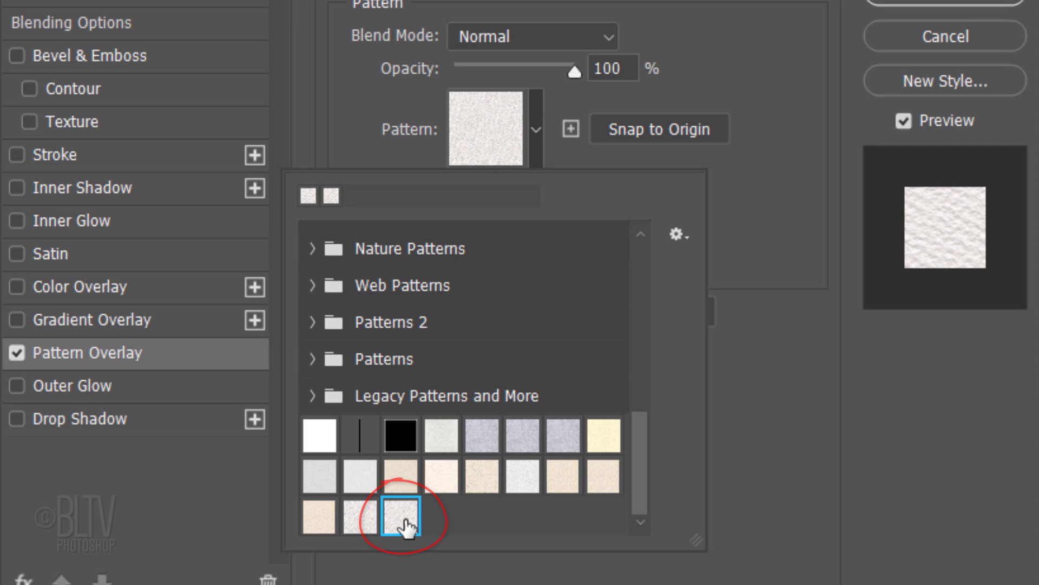
click(812, 404)
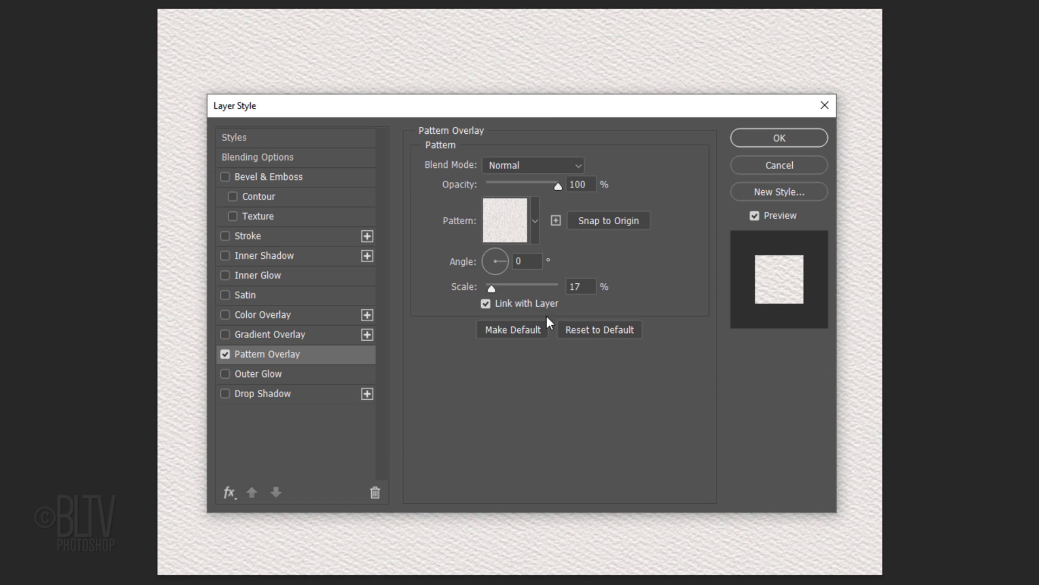
mouse_move(488, 288)
mouse_down()
mouse_move(524, 286)
mouse_move(490, 287)
mouse_up()
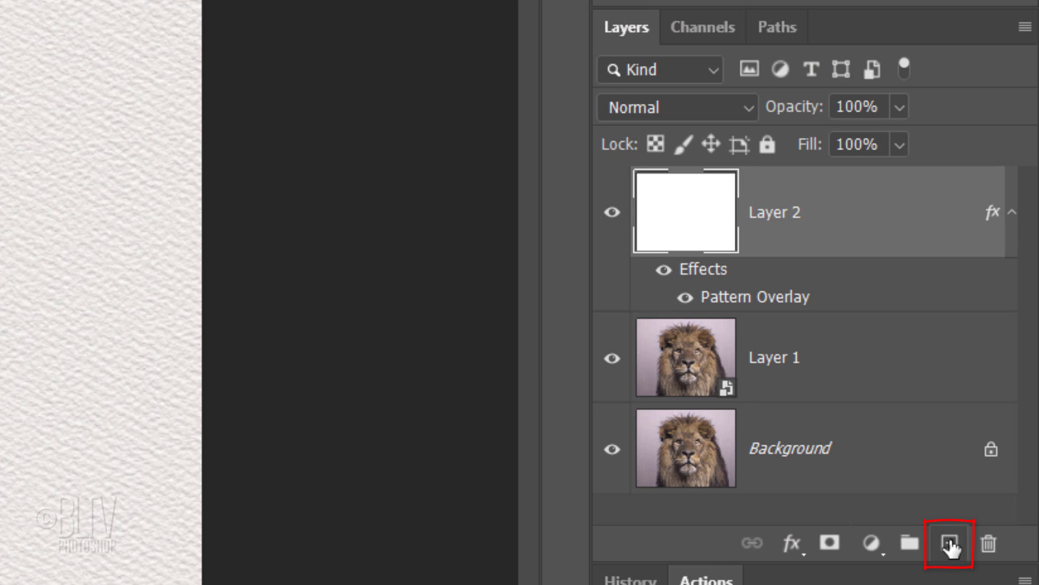
Step: Merge the textured layer into a plain paper layer and set it to Multiply over the lion
click(951, 544)
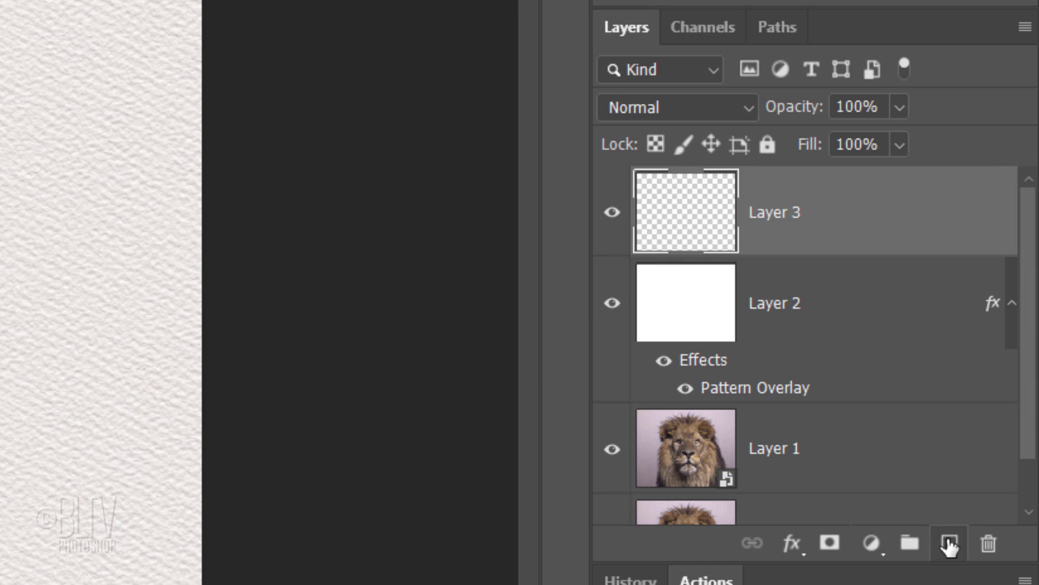
shift+click(855, 310)
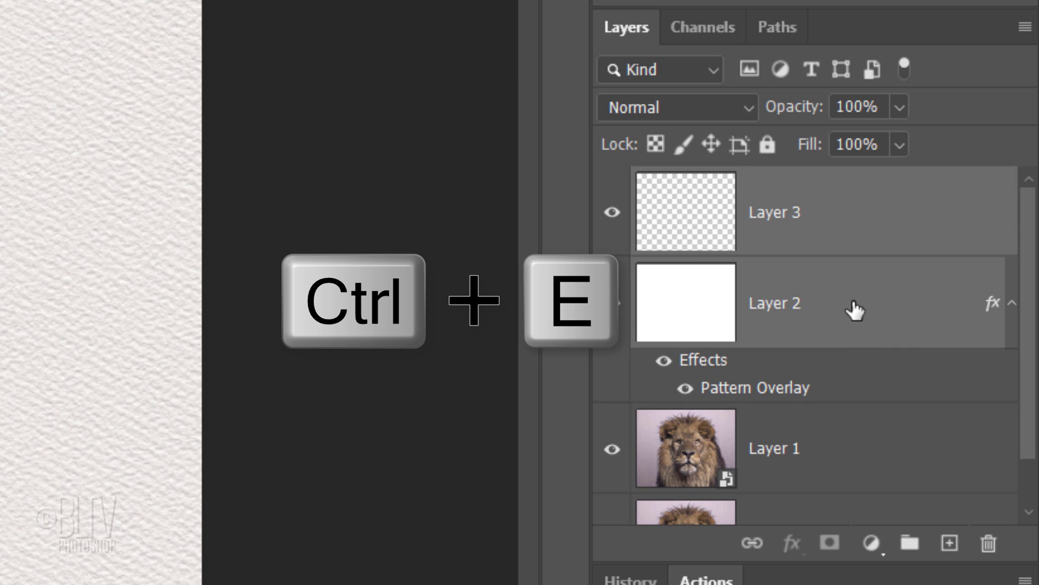
key(ctrl+e)
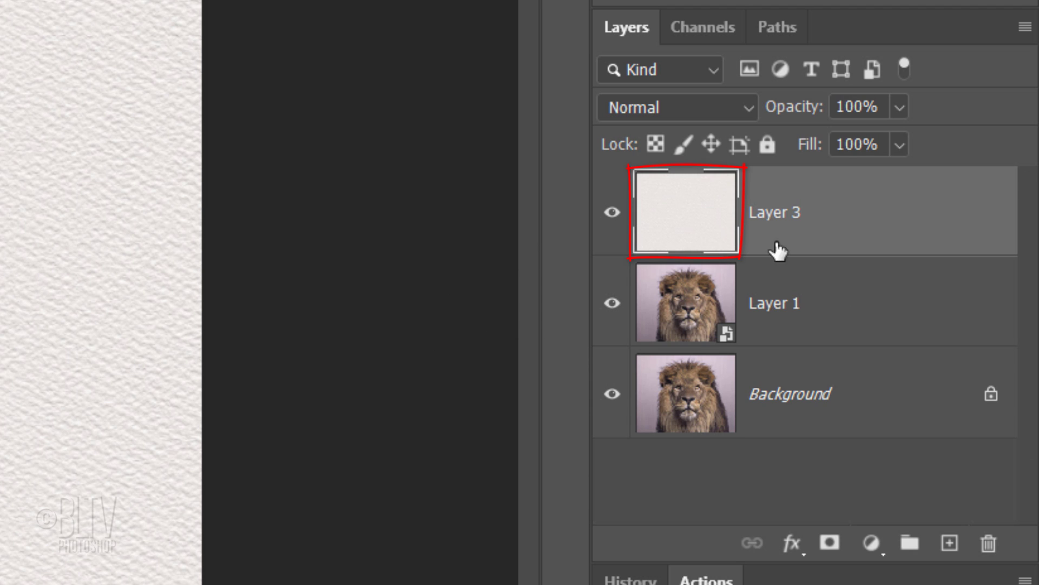
click(660, 108)
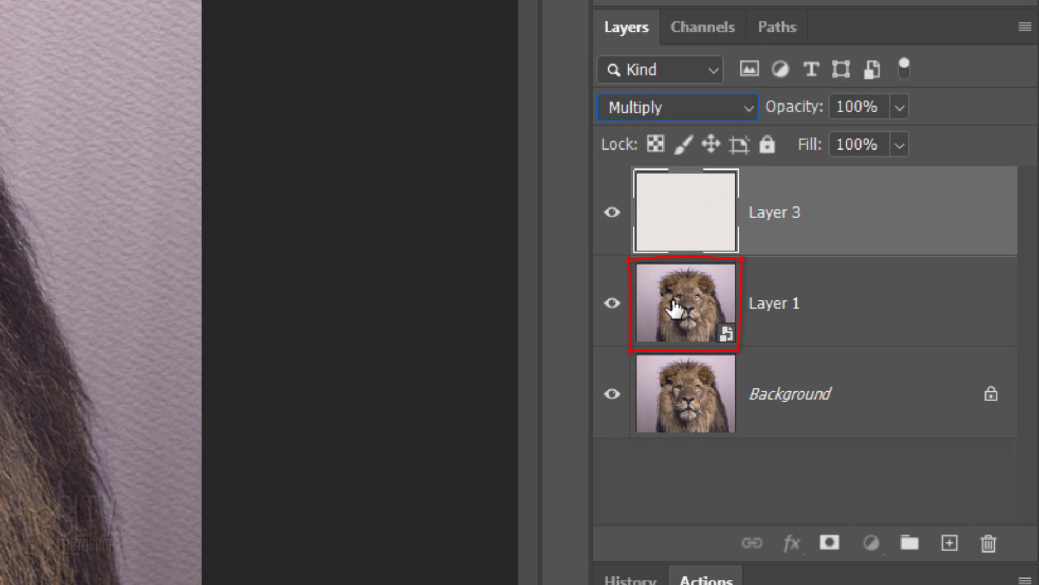
Step: Apply a Dry Brush smart filter (size 10, detail 10, texture 1) to the lion layer
click(676, 307)
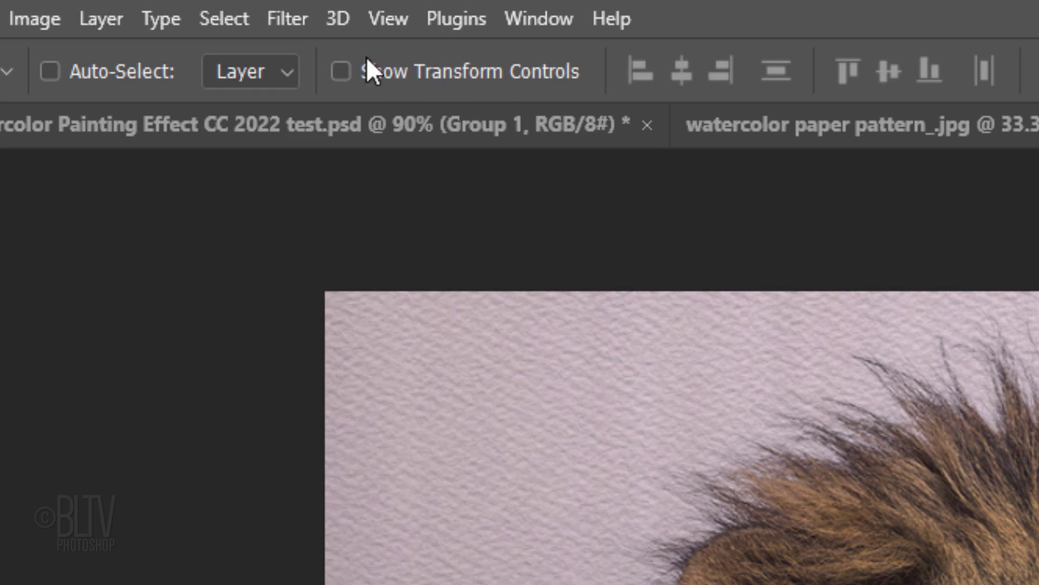
click(285, 15)
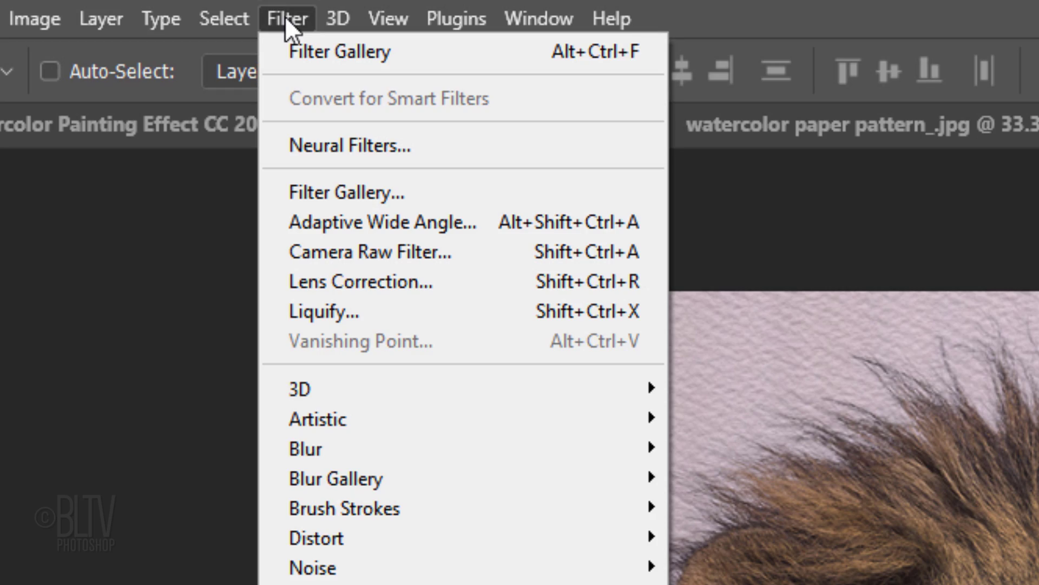
click(327, 193)
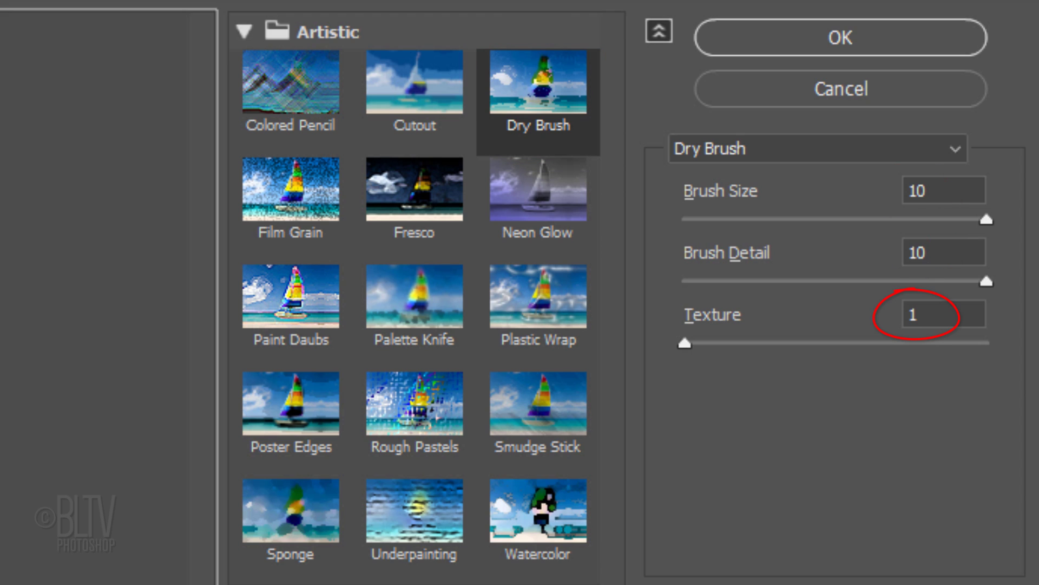
click(840, 37)
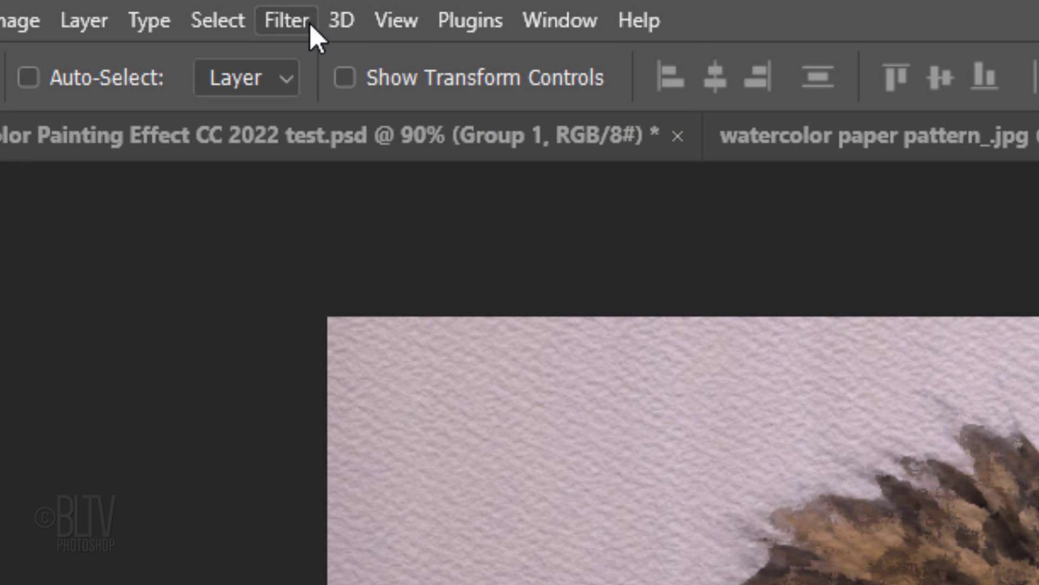
Step: Add a Cutout smart filter with 8 levels, edge simplicity 0 and edge fidelity 1
click(293, 18)
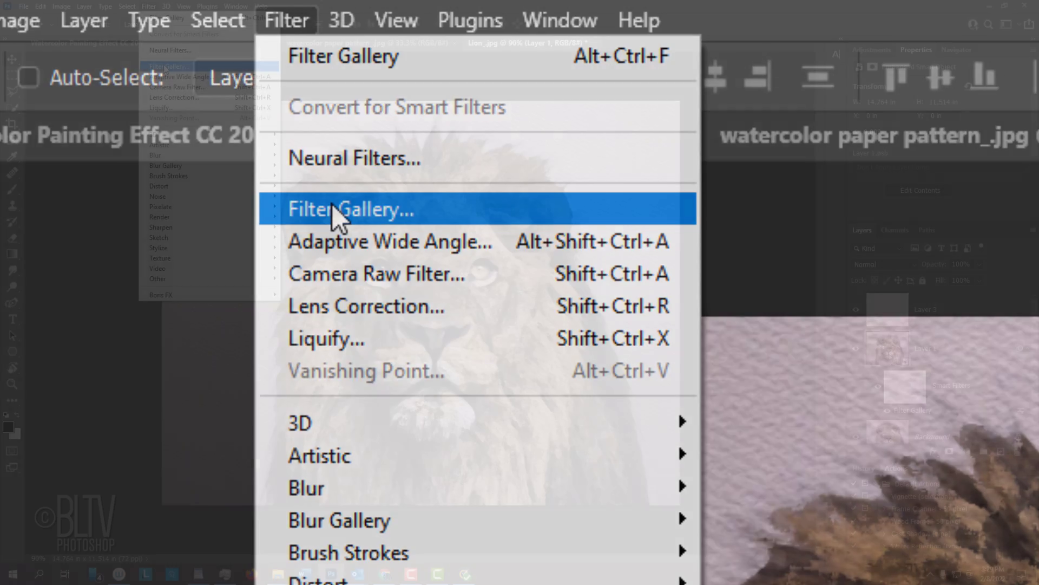
click(333, 209)
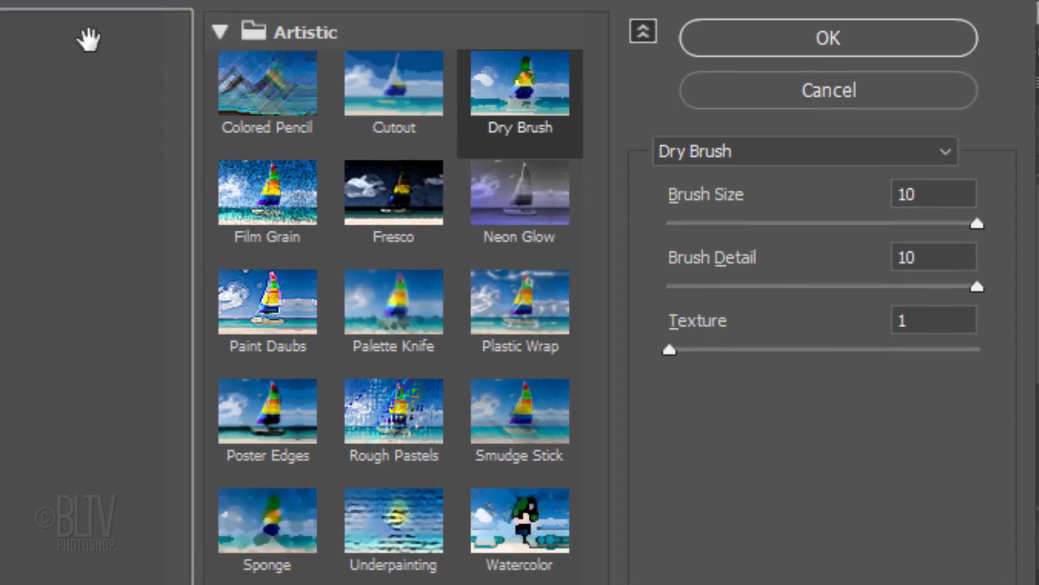
click(394, 90)
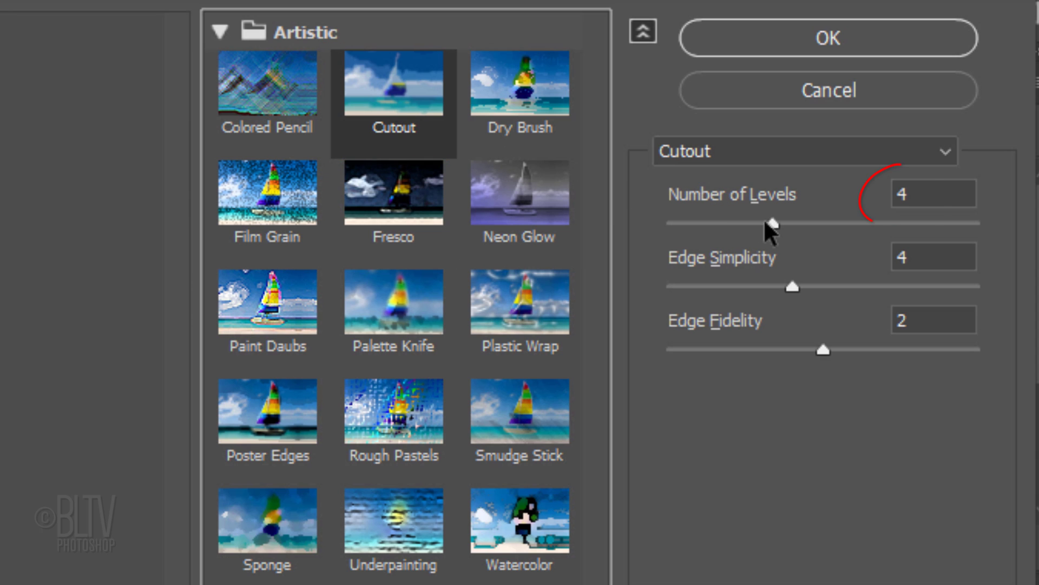
drag(771, 221, 977, 223)
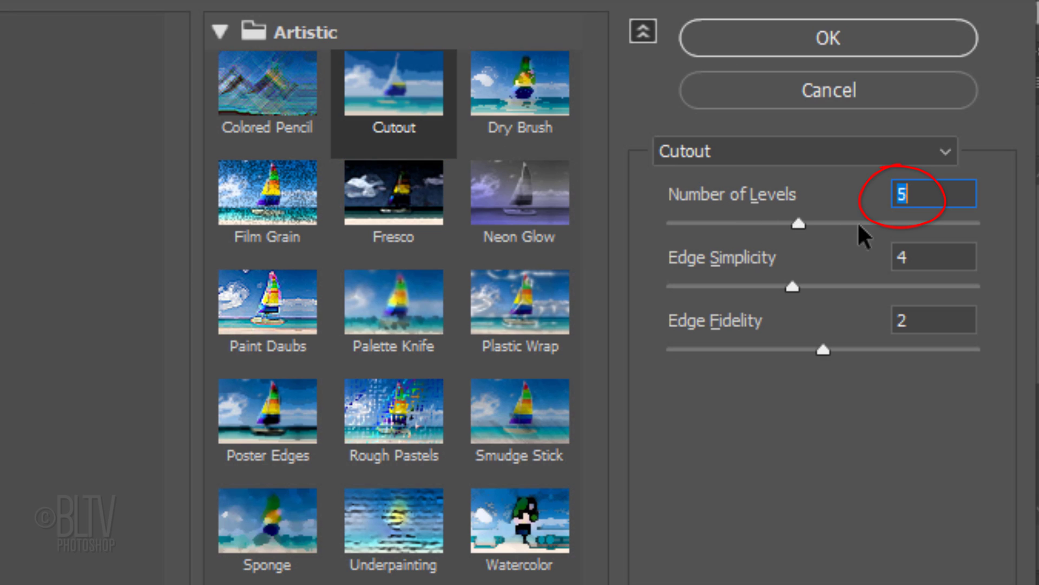
click(792, 287)
drag(793, 287, 669, 287)
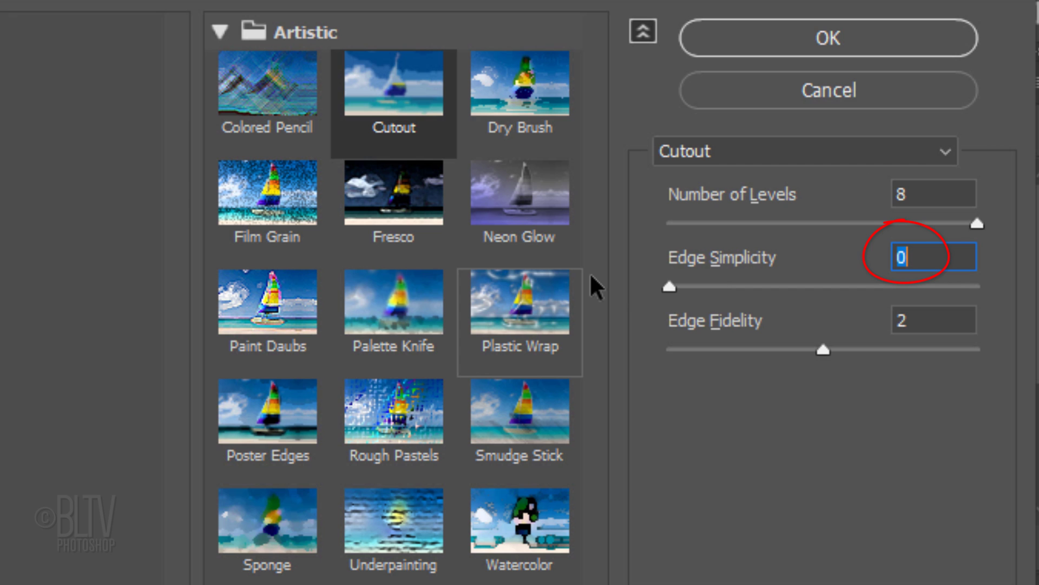
drag(823, 349, 670, 349)
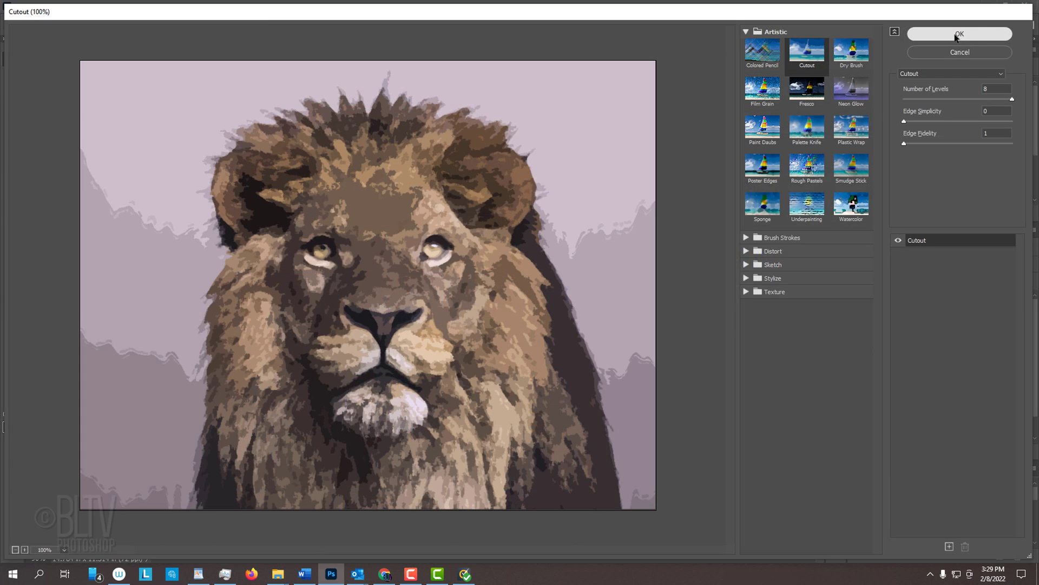
click(959, 35)
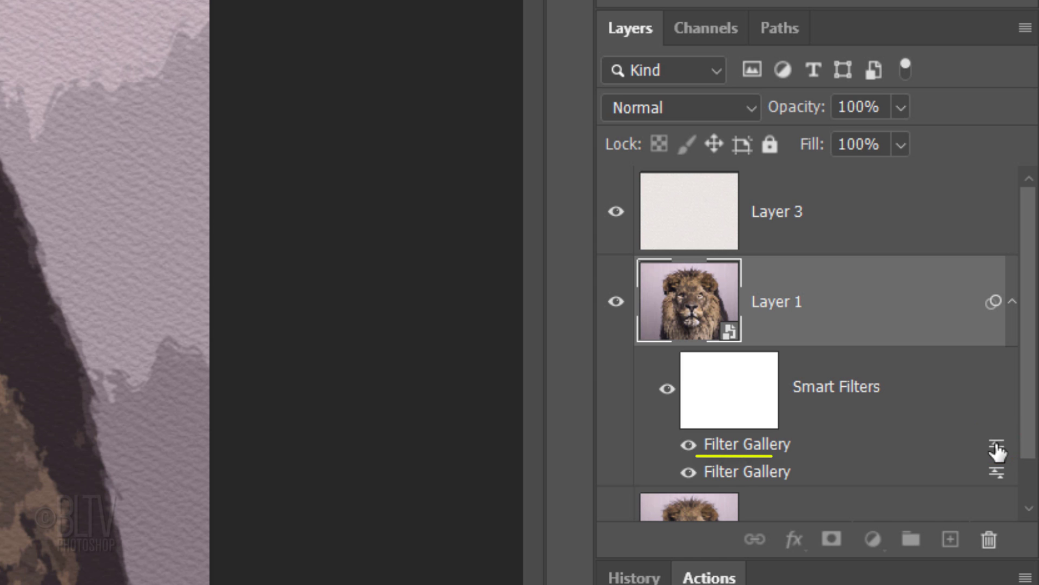
Step: Set the Cutout smart filter's blending mode to Pin Light at full opacity
double_click(997, 445)
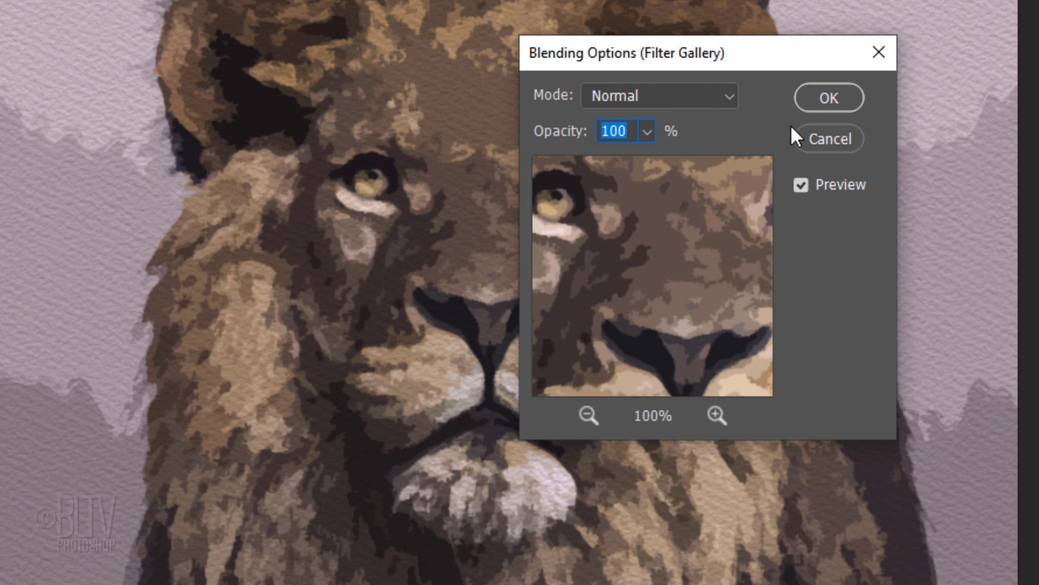
click(699, 92)
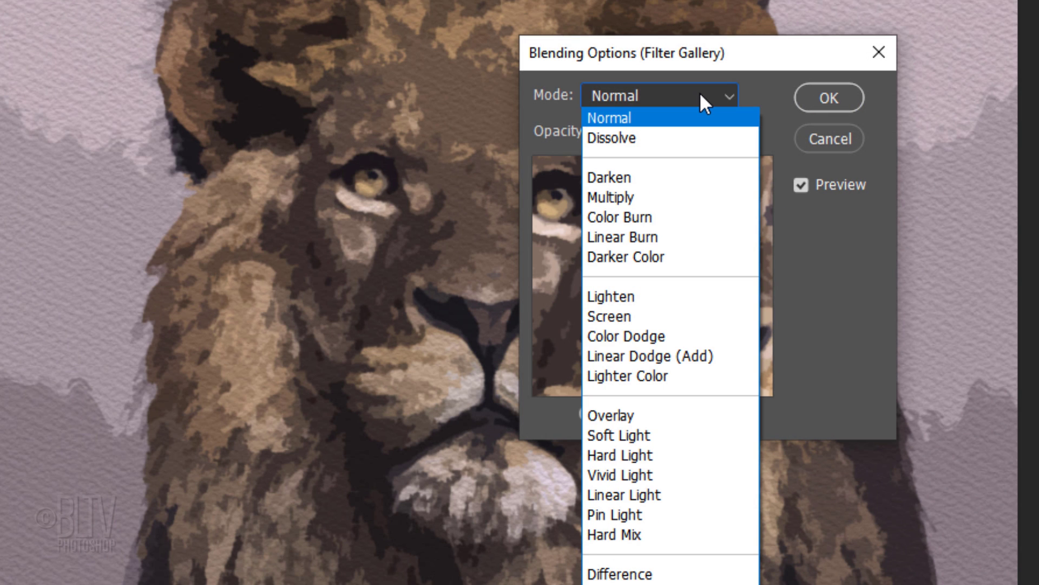
click(624, 508)
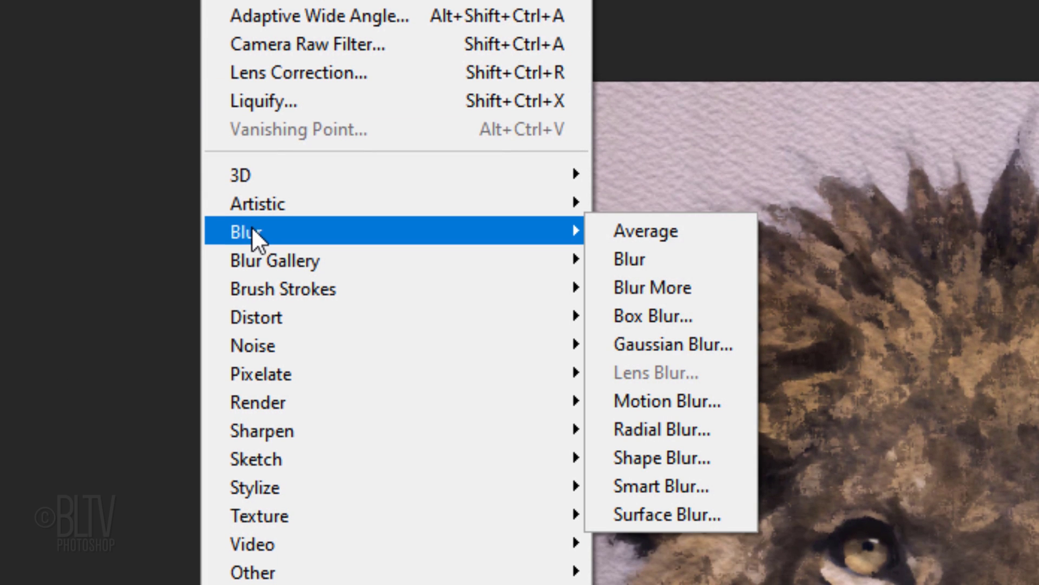
mouse_move(246, 231)
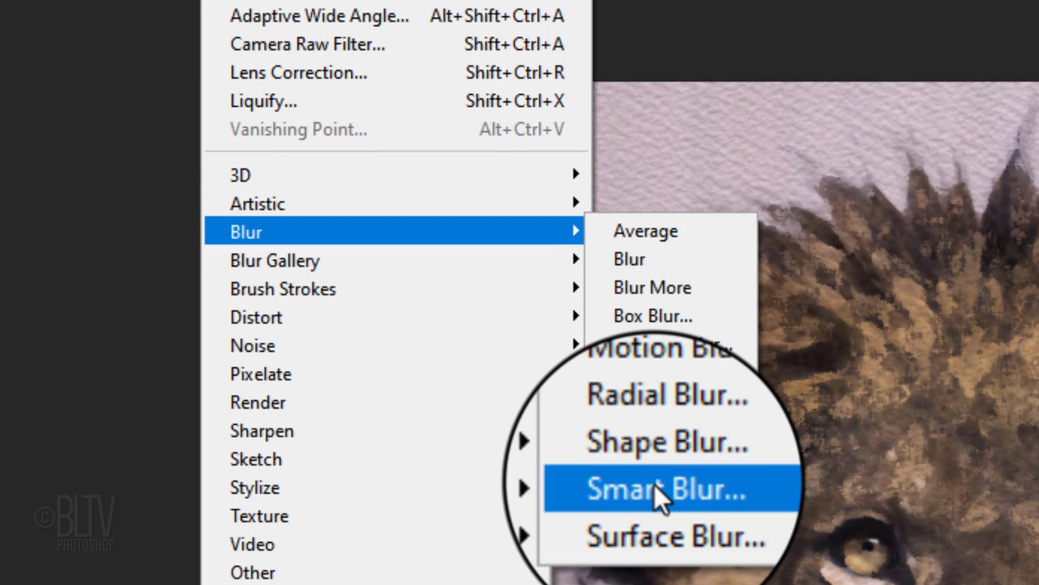
Step: Apply a Smart Blur filter (radius 25, threshold 100, High quality) to the lion
click(661, 492)
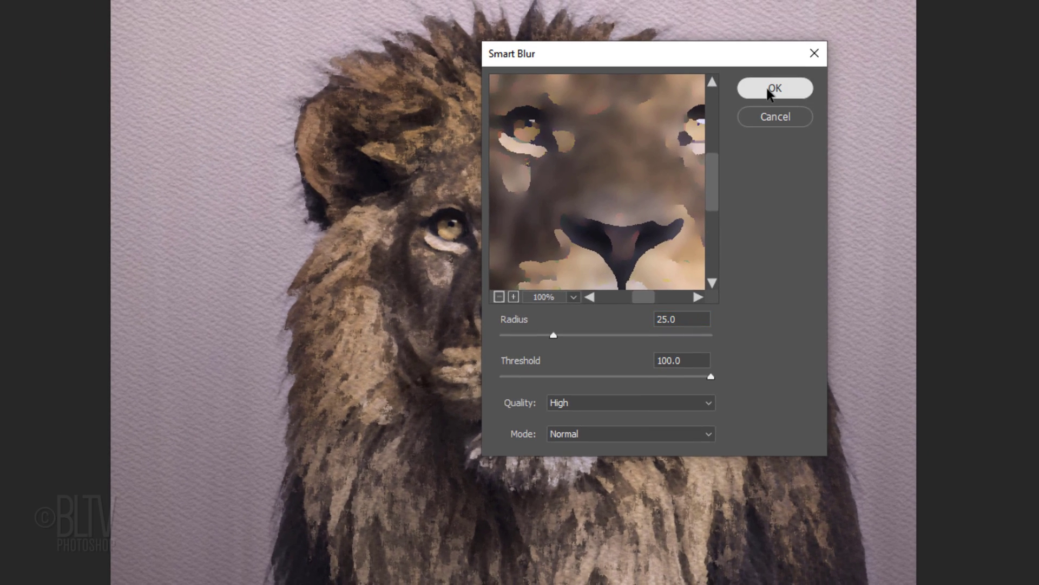
click(774, 79)
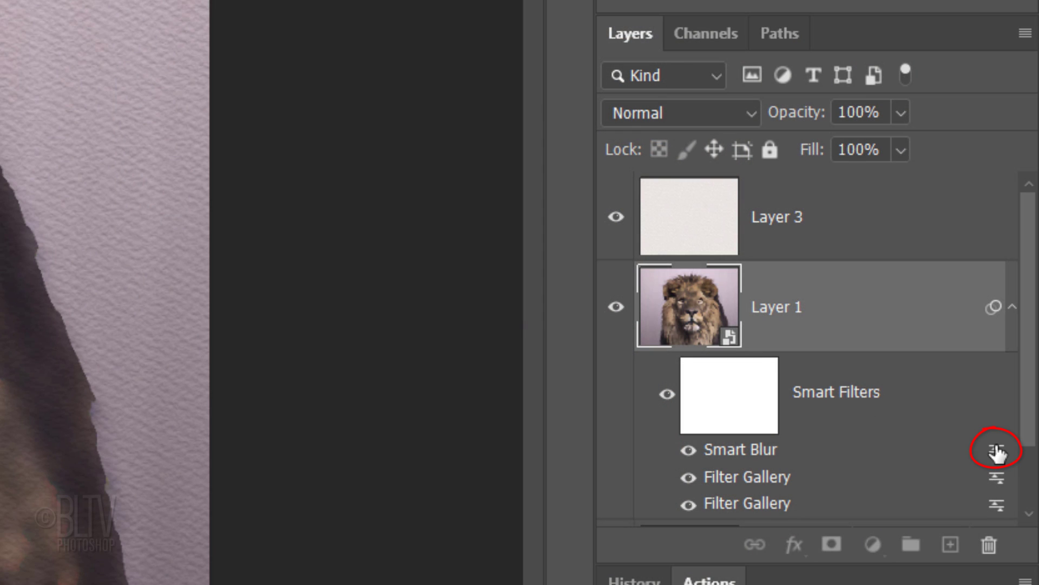
Step: Blend the Smart Blur filter in Screen mode at 50% opacity
double_click(998, 452)
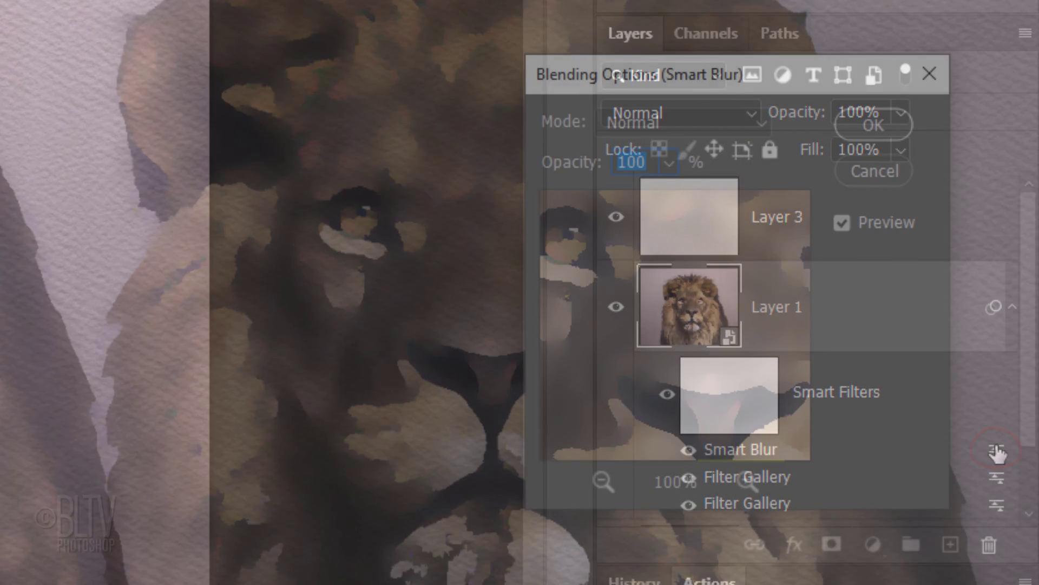
click(682, 121)
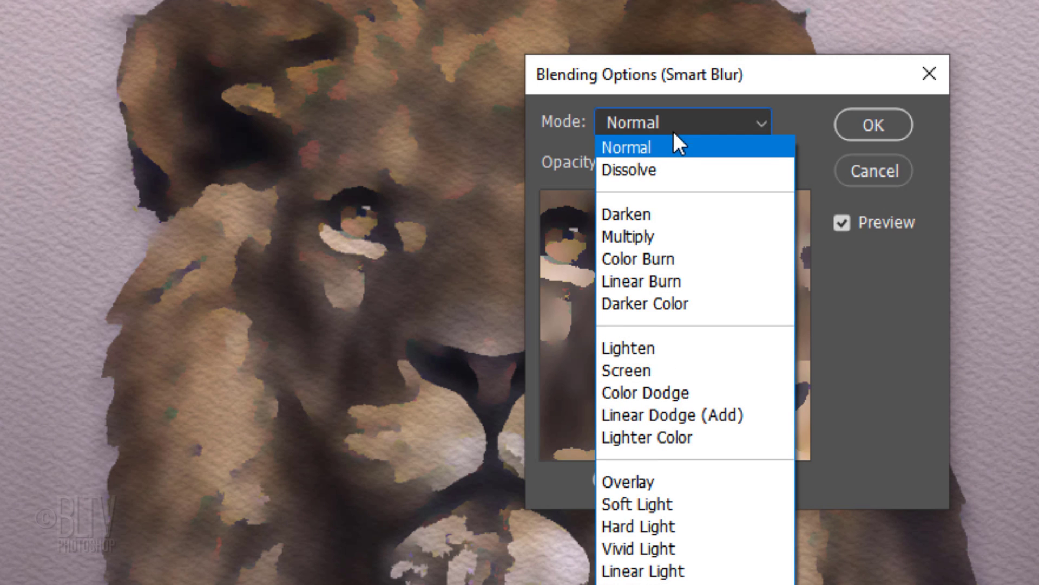
click(630, 367)
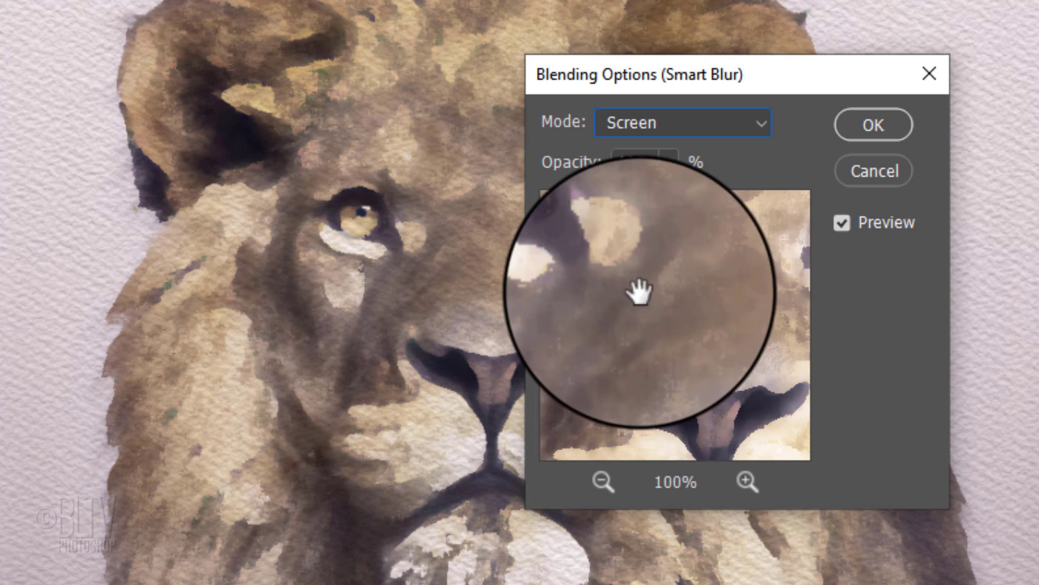
double_click(625, 162)
text(50)
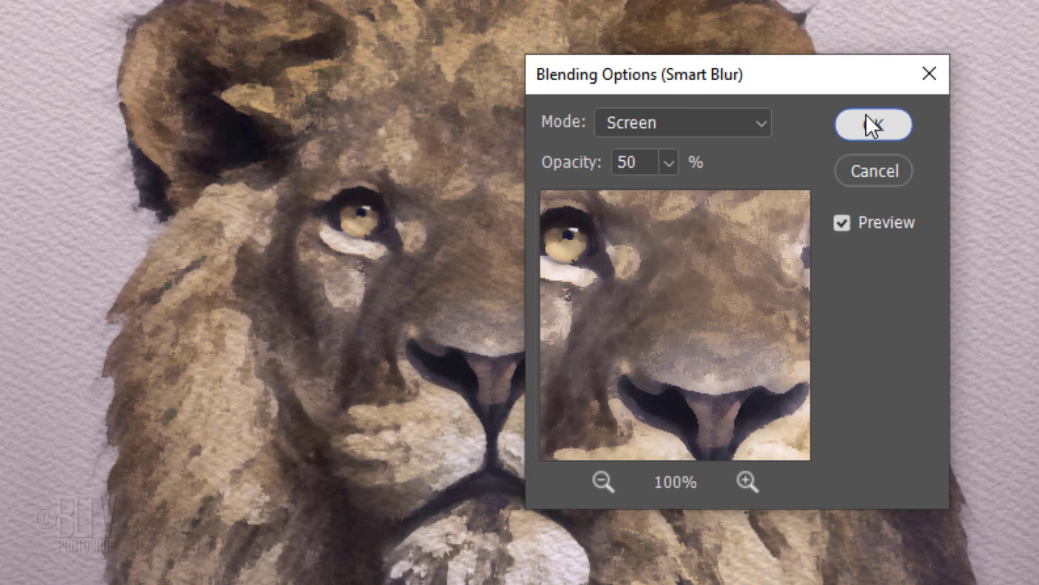
click(867, 114)
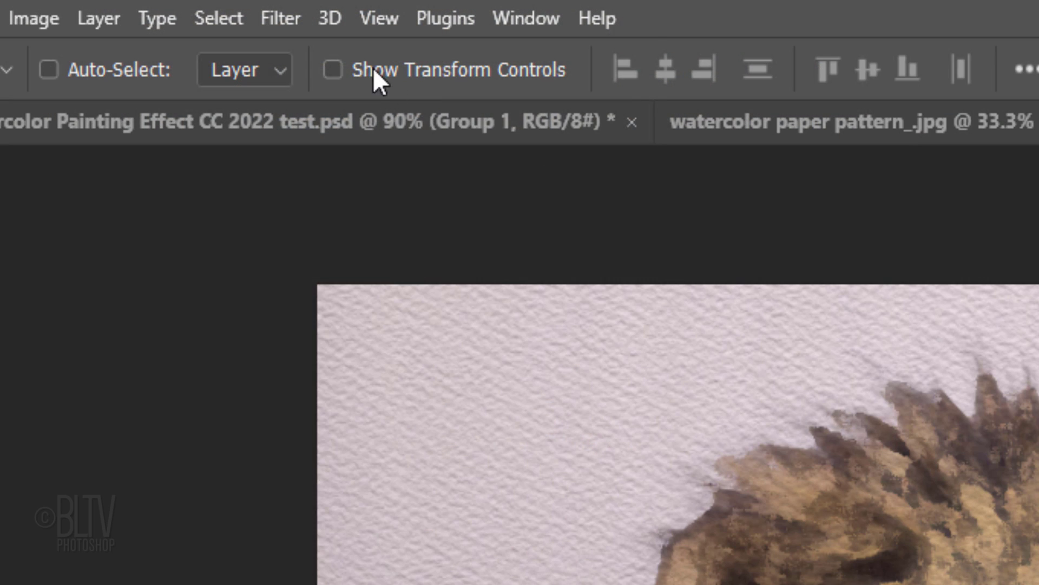
click(281, 18)
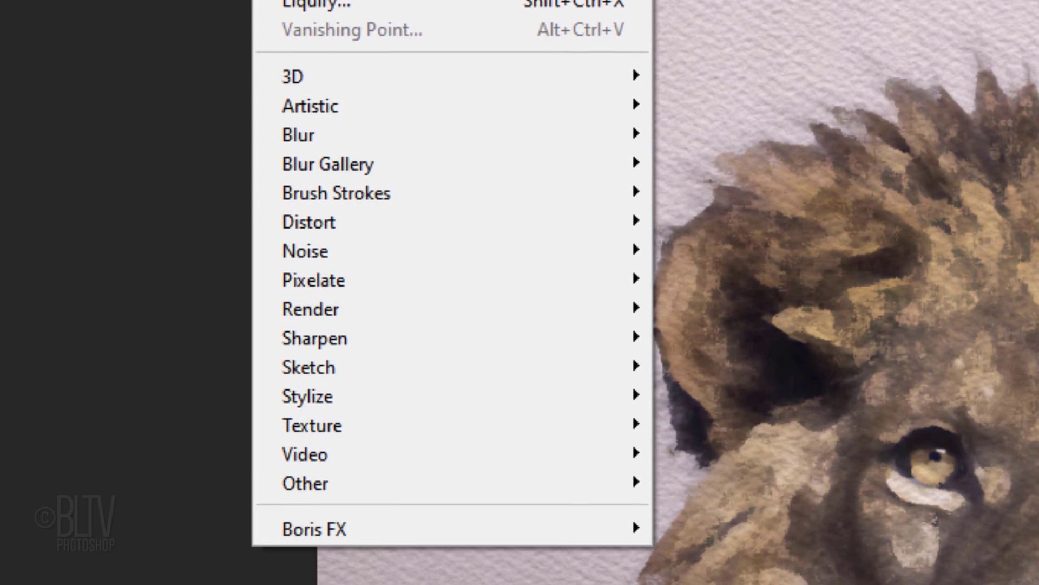
mouse_move(309, 292)
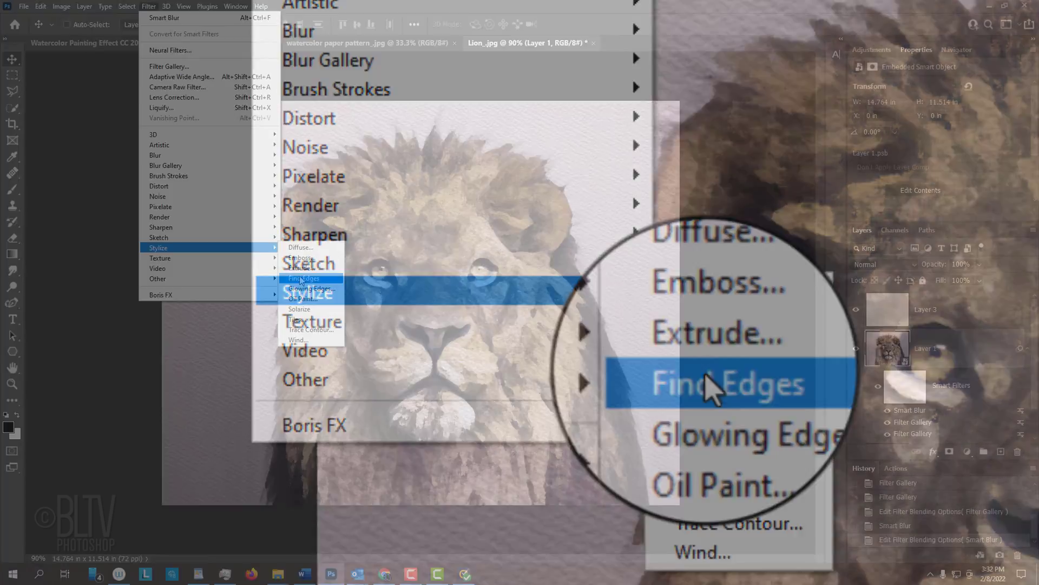
Step: Apply a Find Edges filter to the lion smart object
click(714, 385)
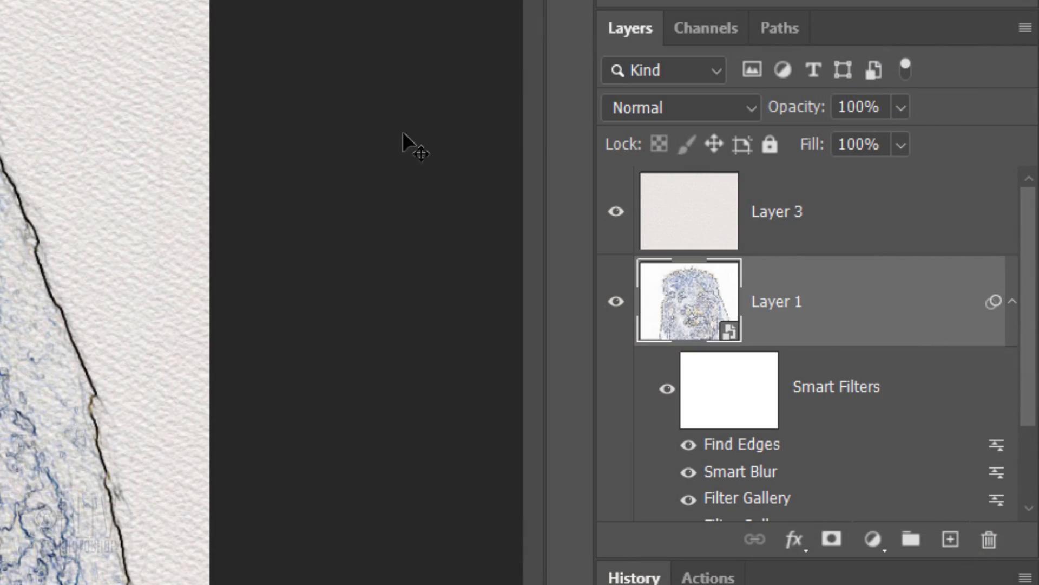
click(879, 264)
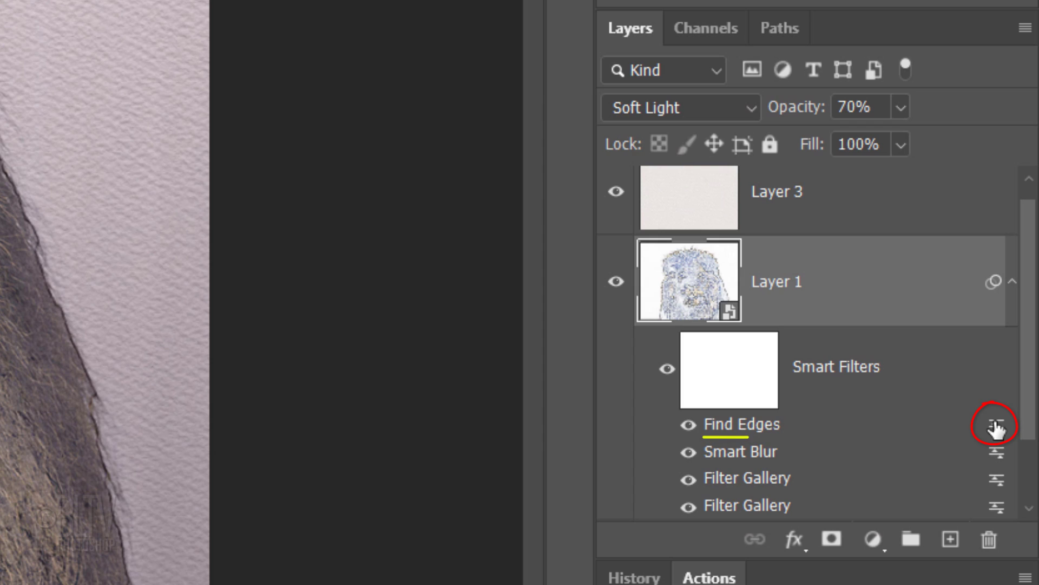
Step: Blend the Find Edges filter in Soft Light mode at 70% opacity
double_click(998, 426)
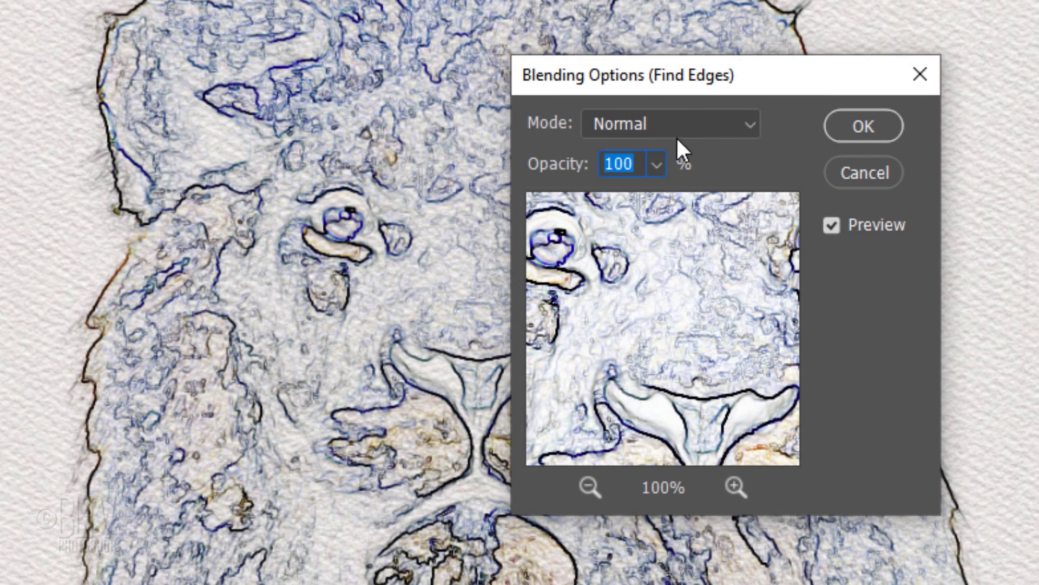
click(665, 123)
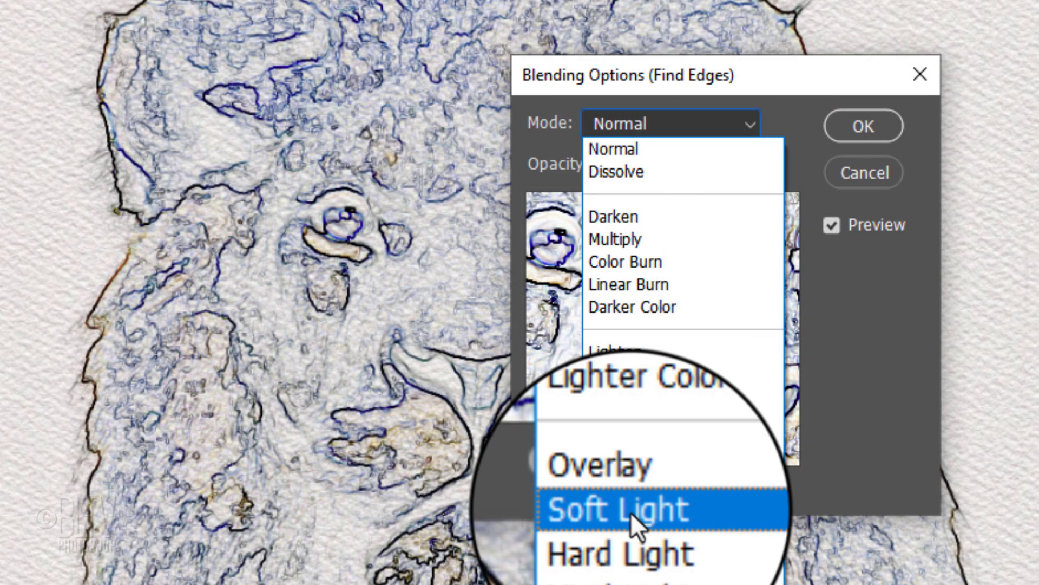
click(630, 512)
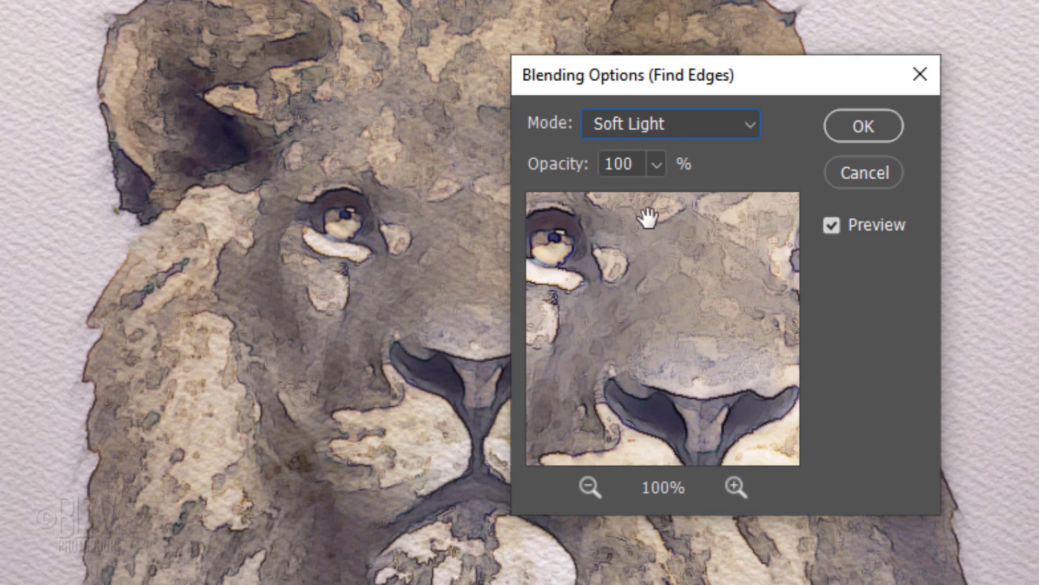
click(625, 163)
text(70)
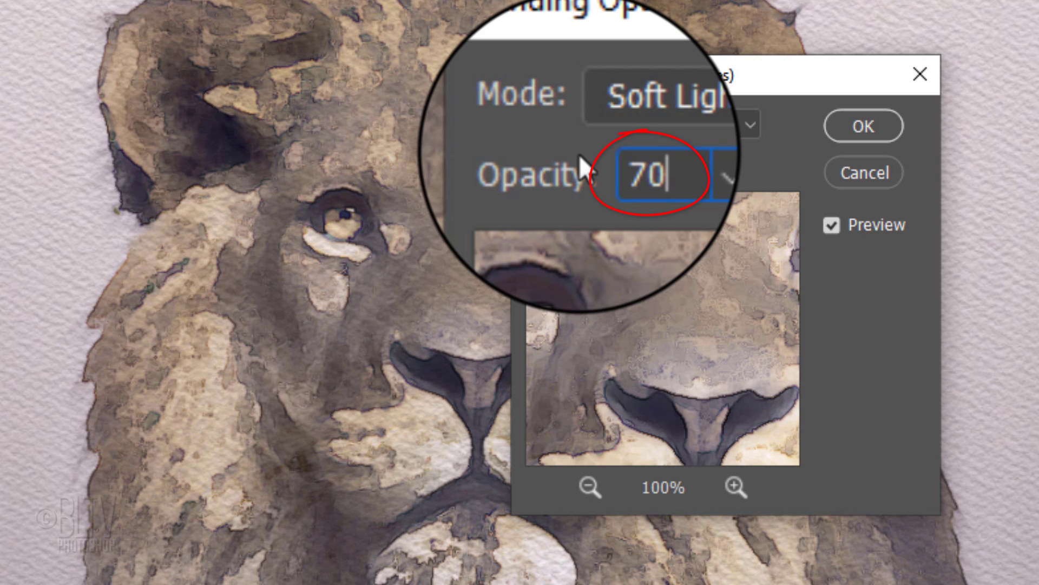
click(864, 126)
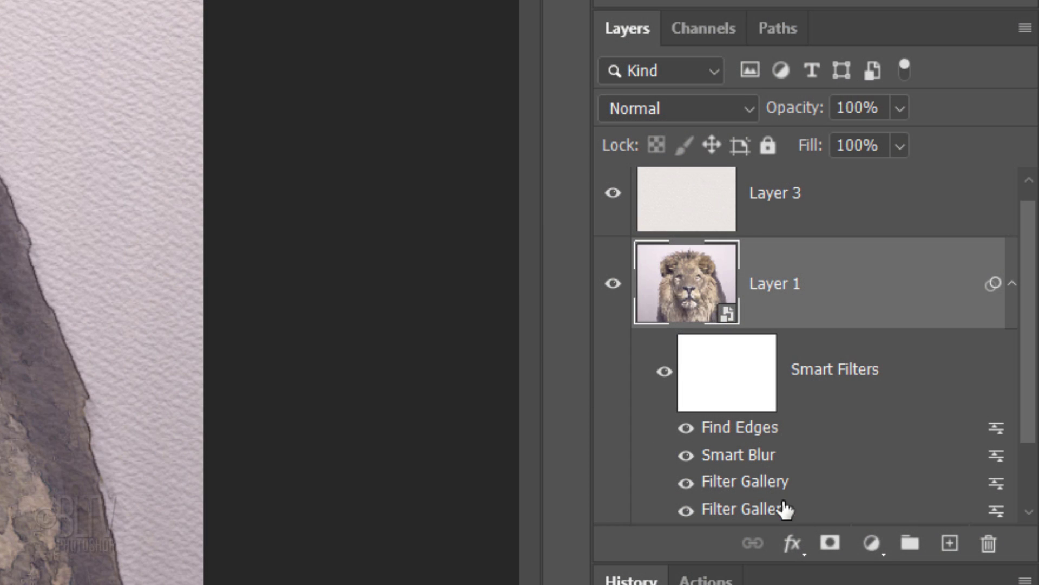
Step: Add a Levels adjustment with shadow input 34 and midtones 0.87
click(874, 544)
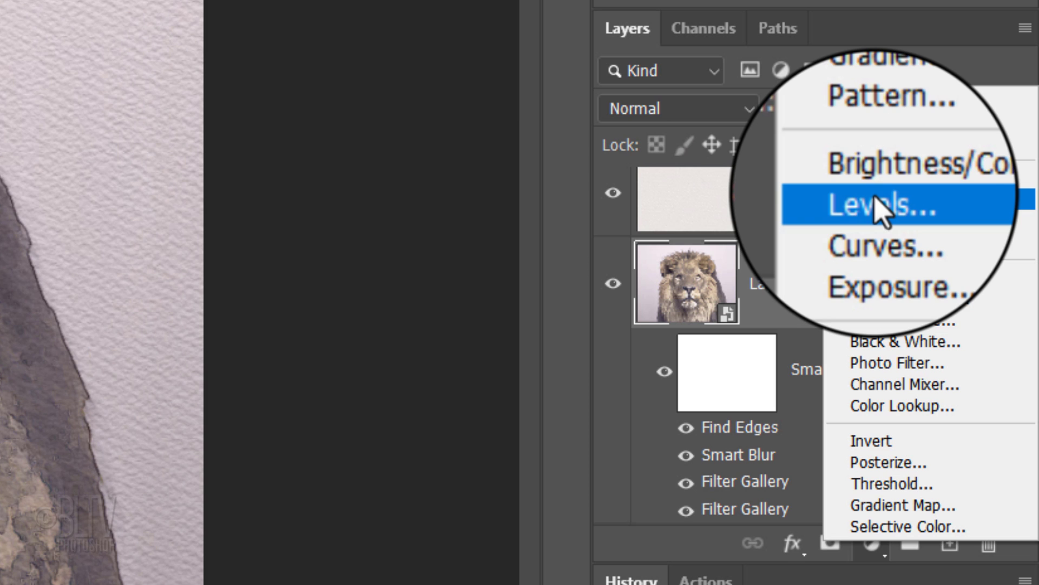
click(881, 210)
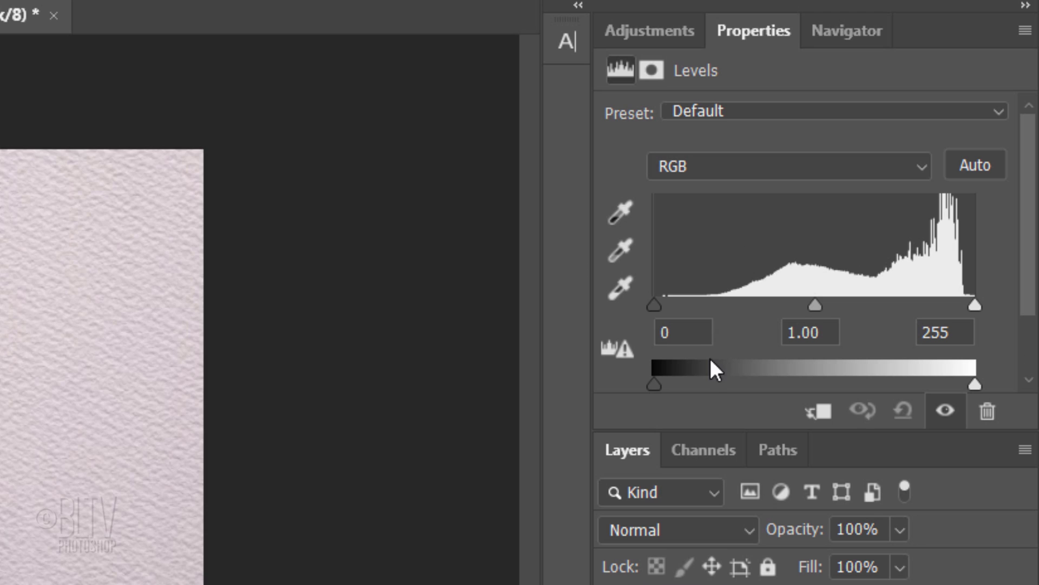
click(700, 332)
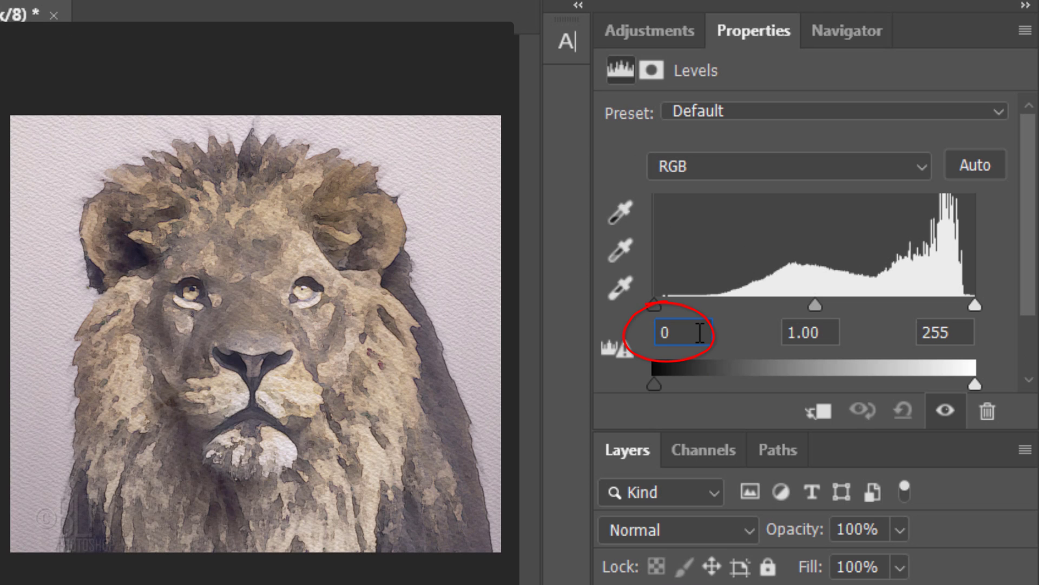
text(34)
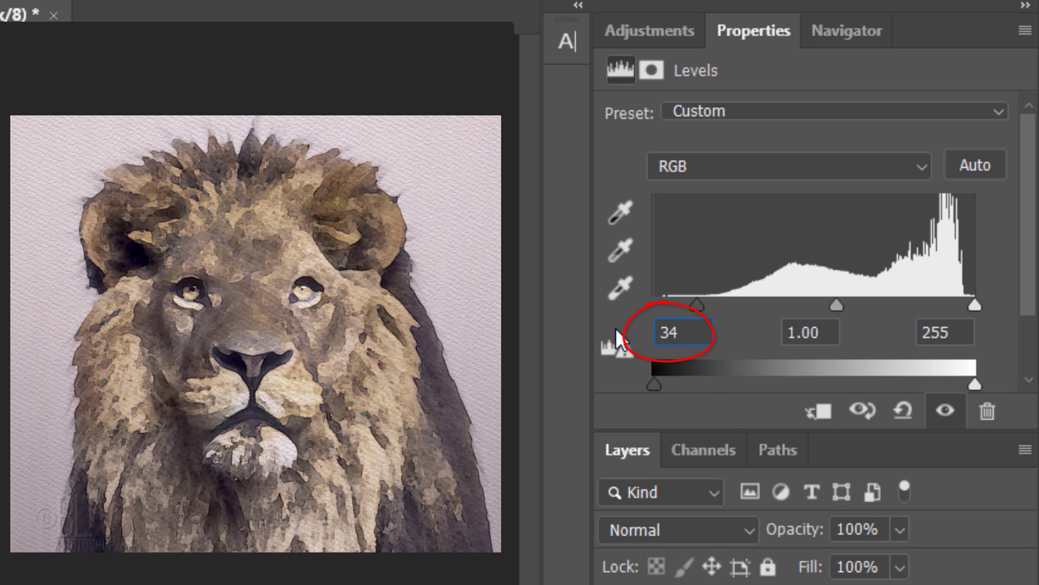
click(822, 330)
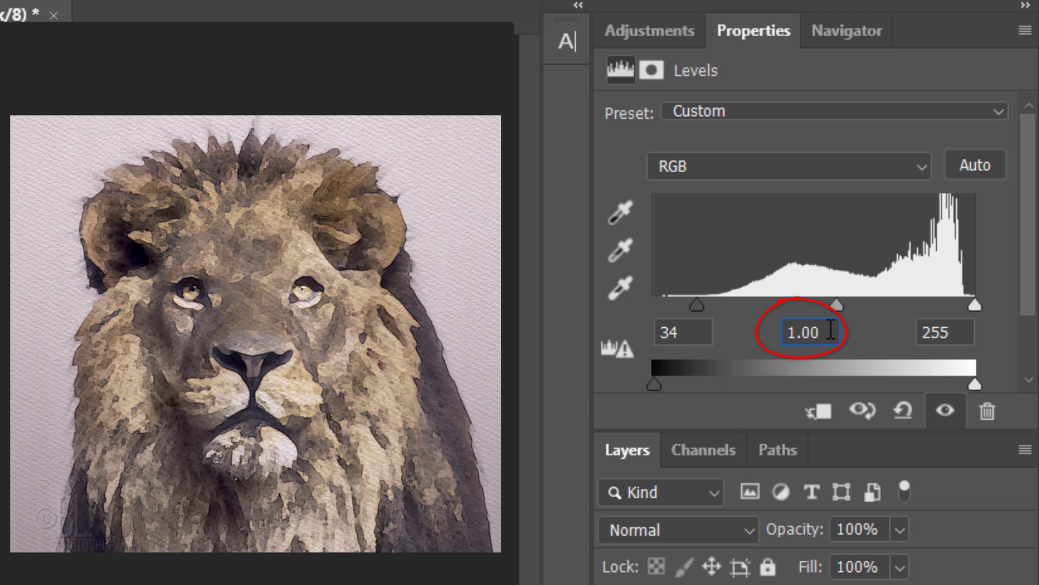
text(.87)
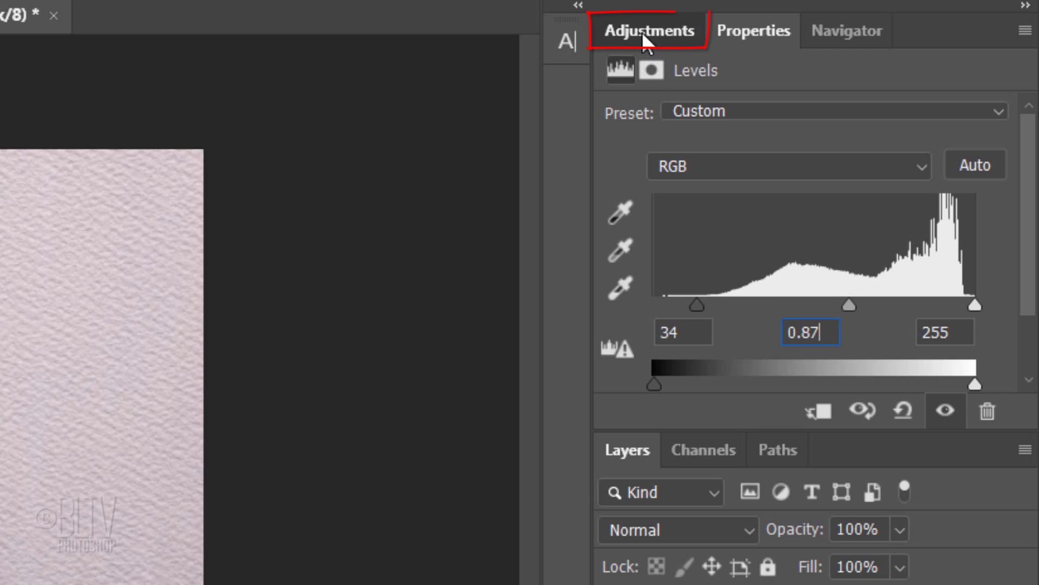
click(648, 30)
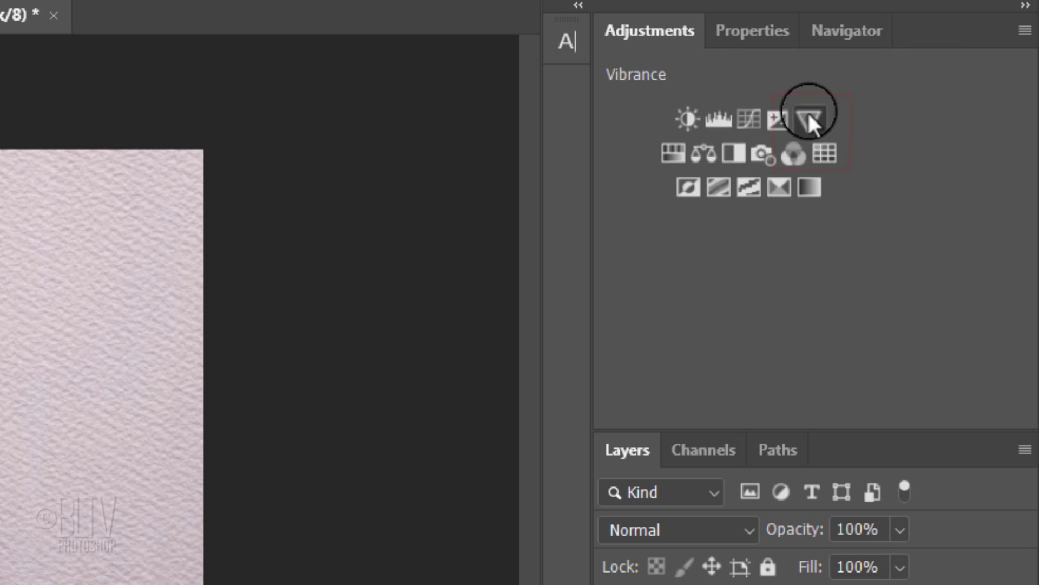
Step: Add a Vibrance adjustment at +100 vibrance and 40 saturation
click(813, 112)
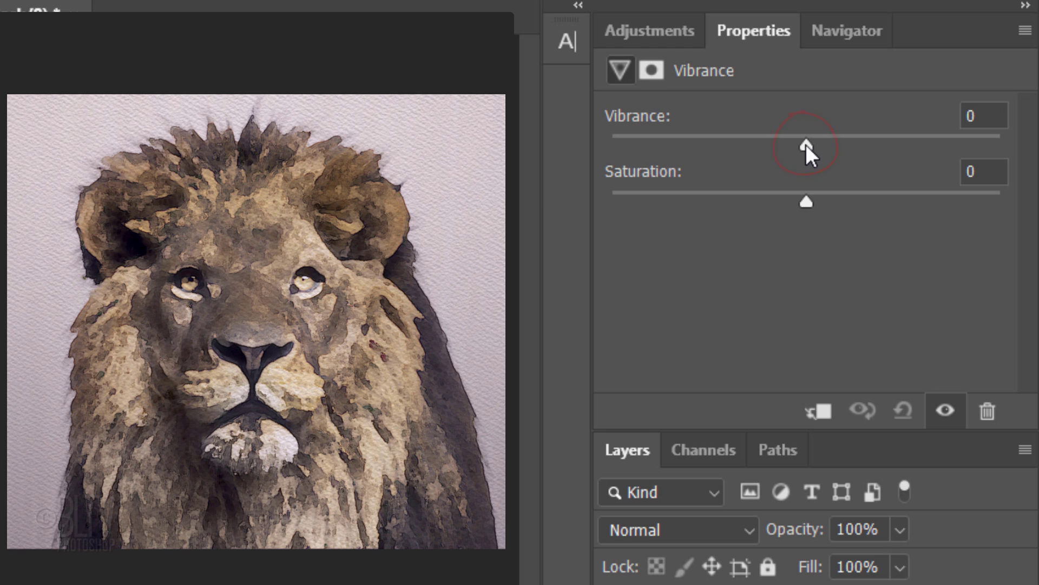
drag(806, 144, 1000, 144)
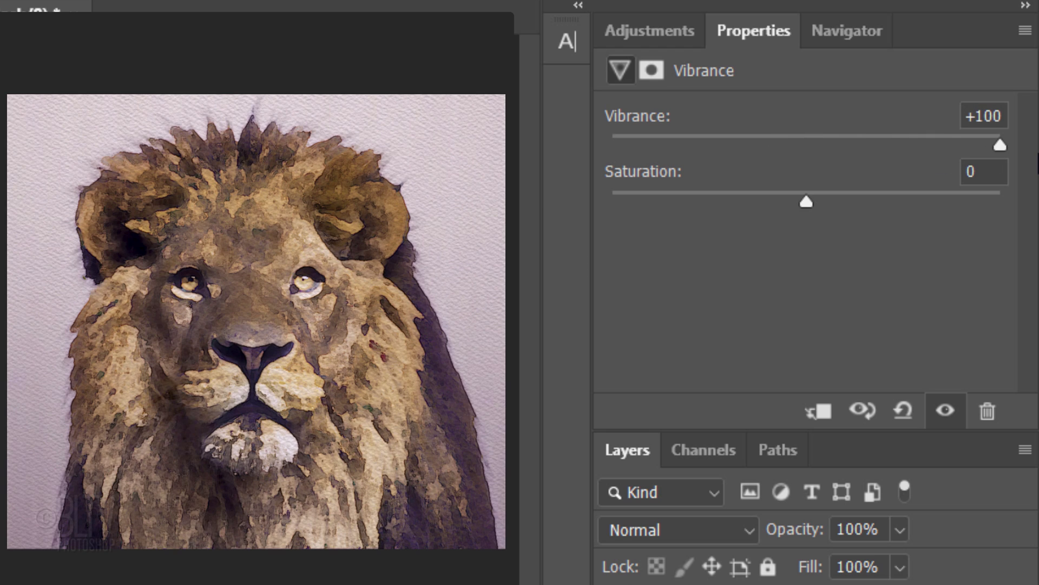
click(990, 171)
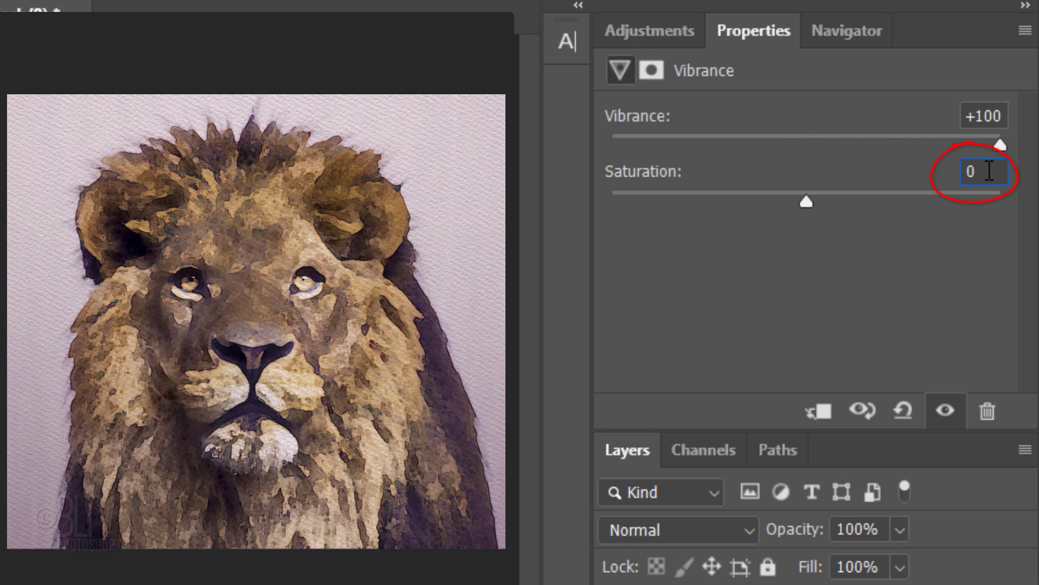
text(40)
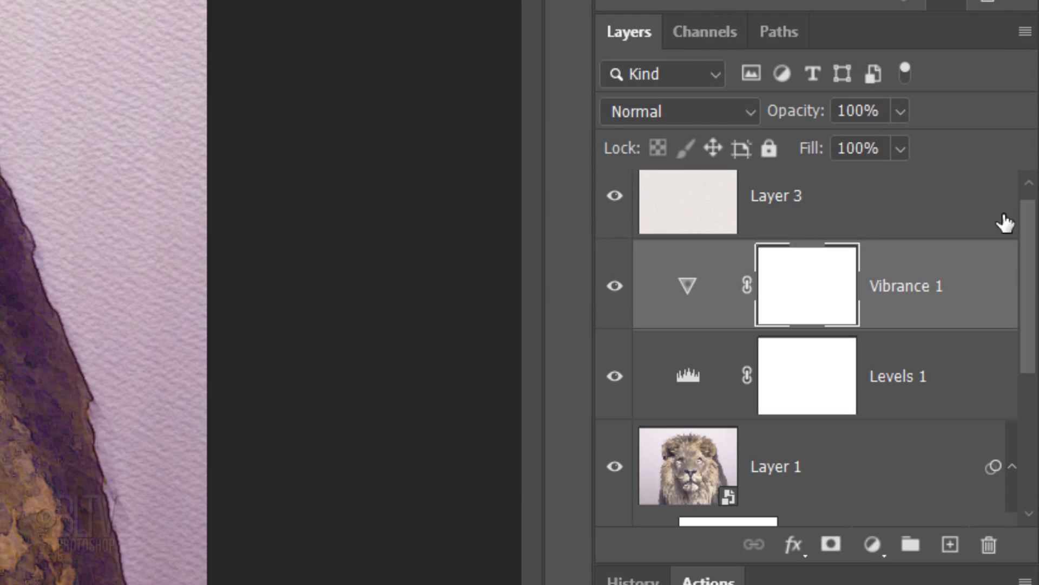
drag(1028, 243, 1020, 374)
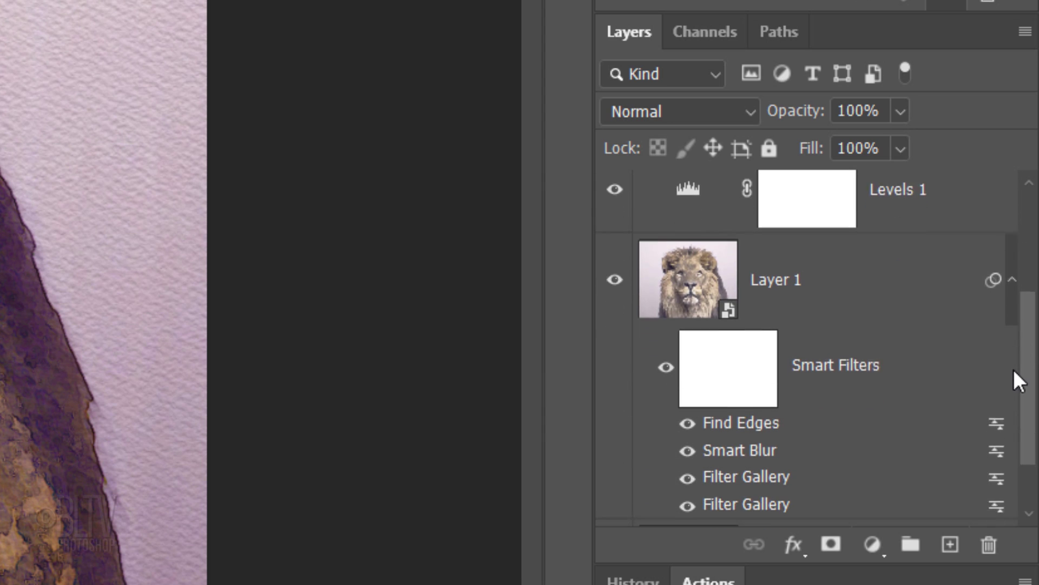
scroll(1019, 378, down, 2)
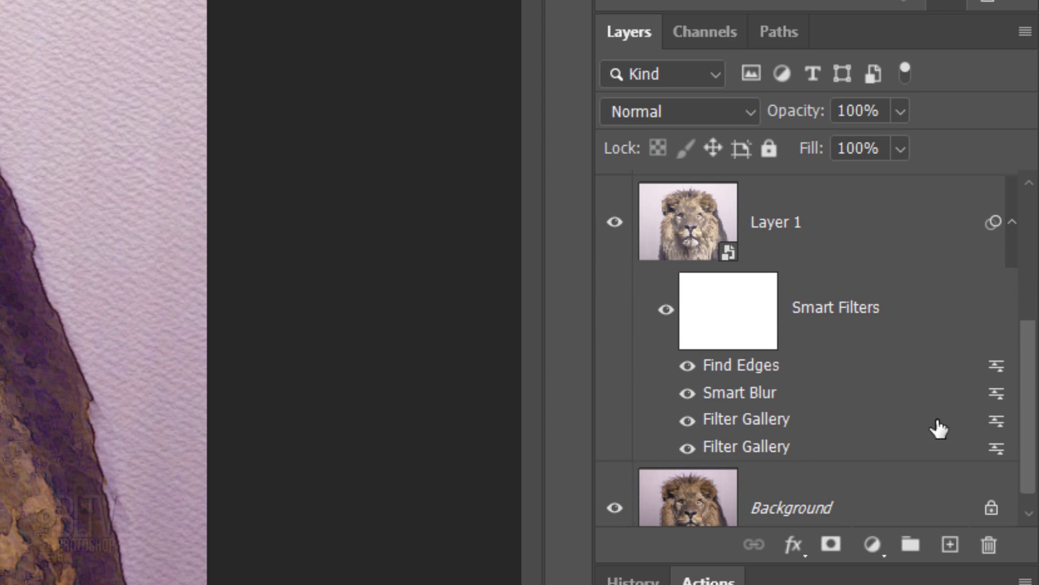
Step: Hide the Background layer and give Layer 1 a black hide-all mask
click(615, 510)
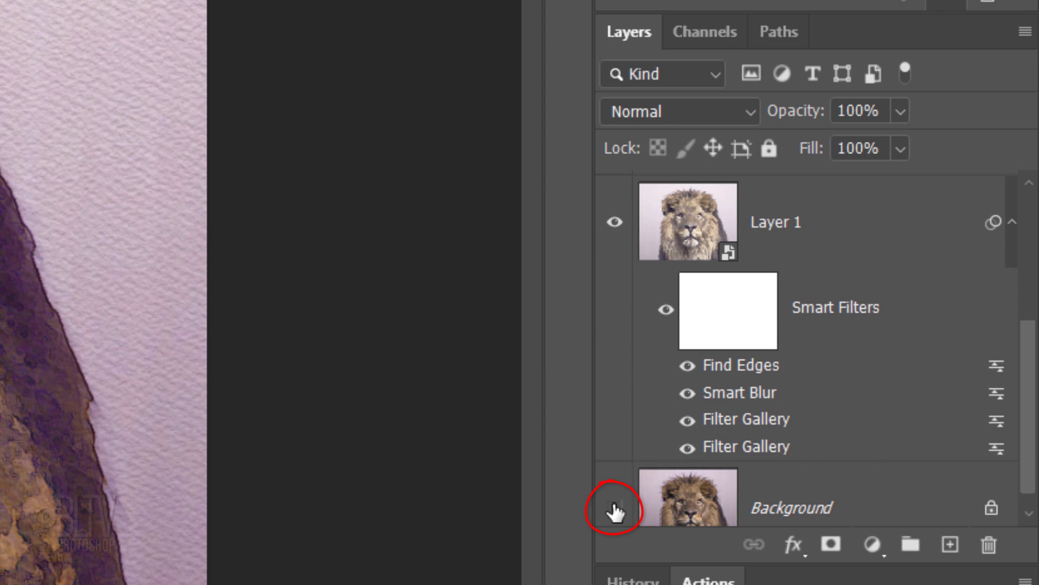
click(851, 218)
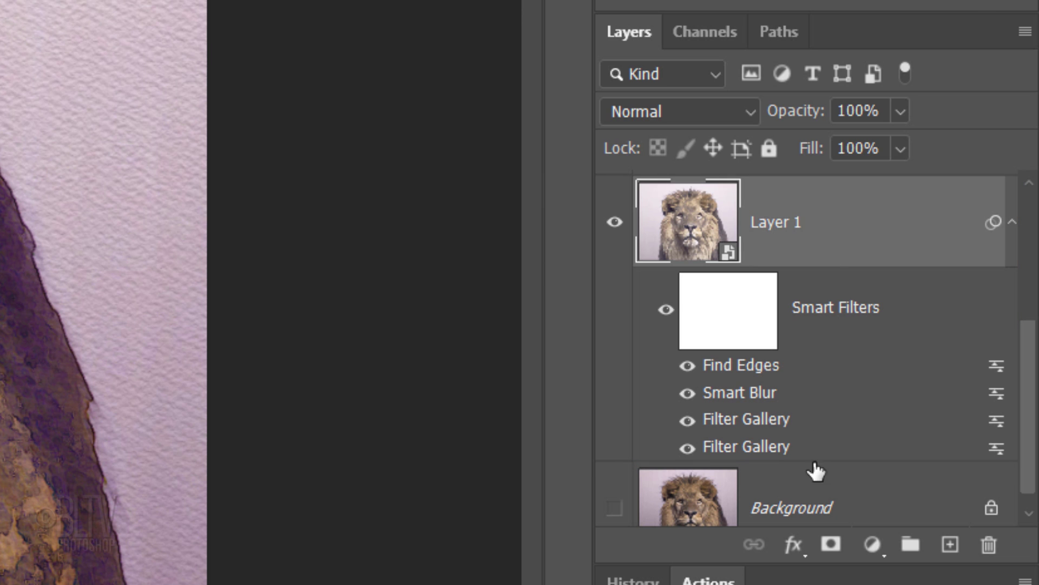
key(alt)
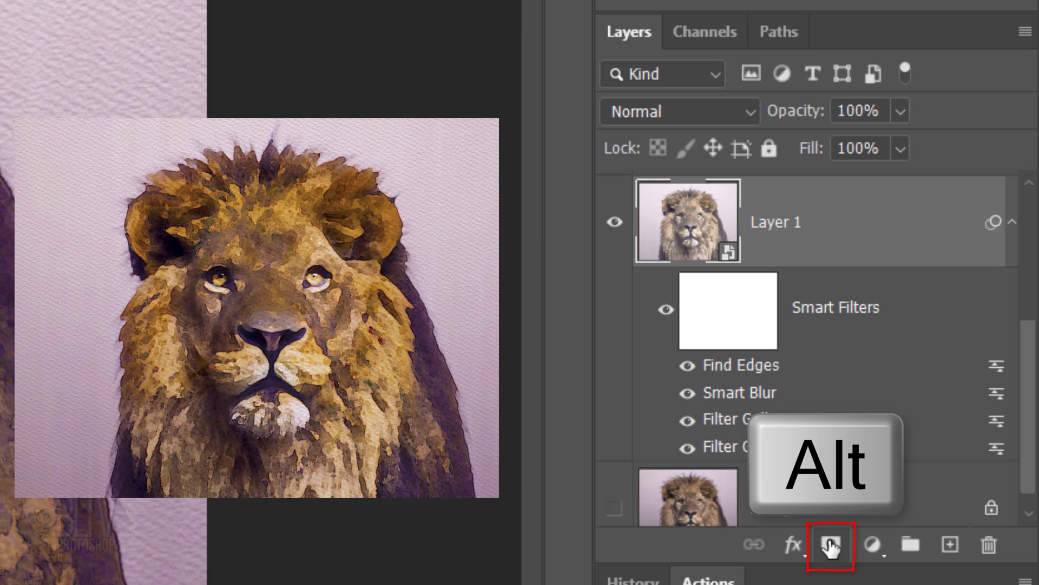
alt+click(831, 546)
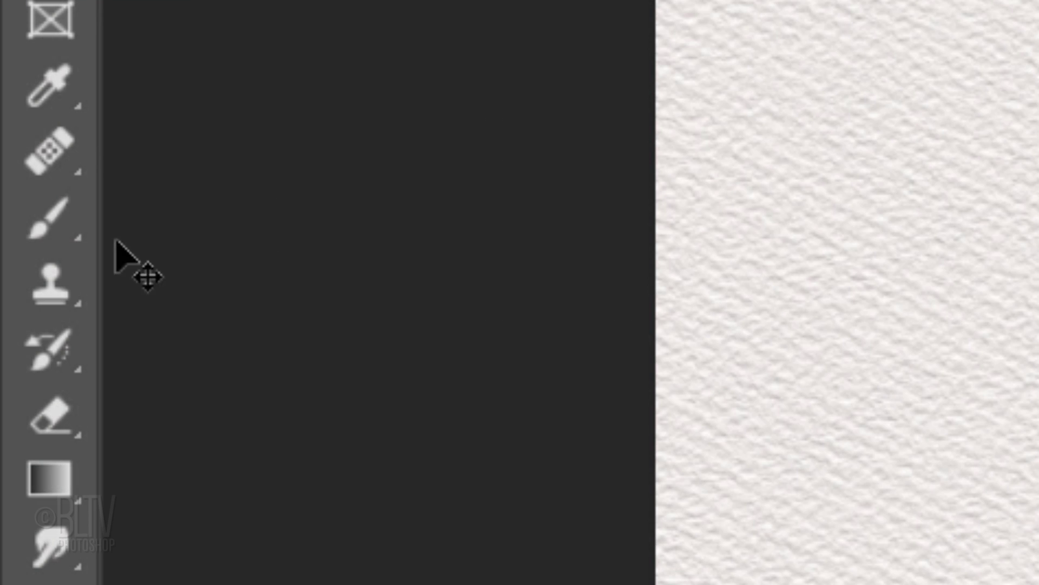
Step: Switch to the Brush Tool and load the Legacy Brushes set
right_click(50, 216)
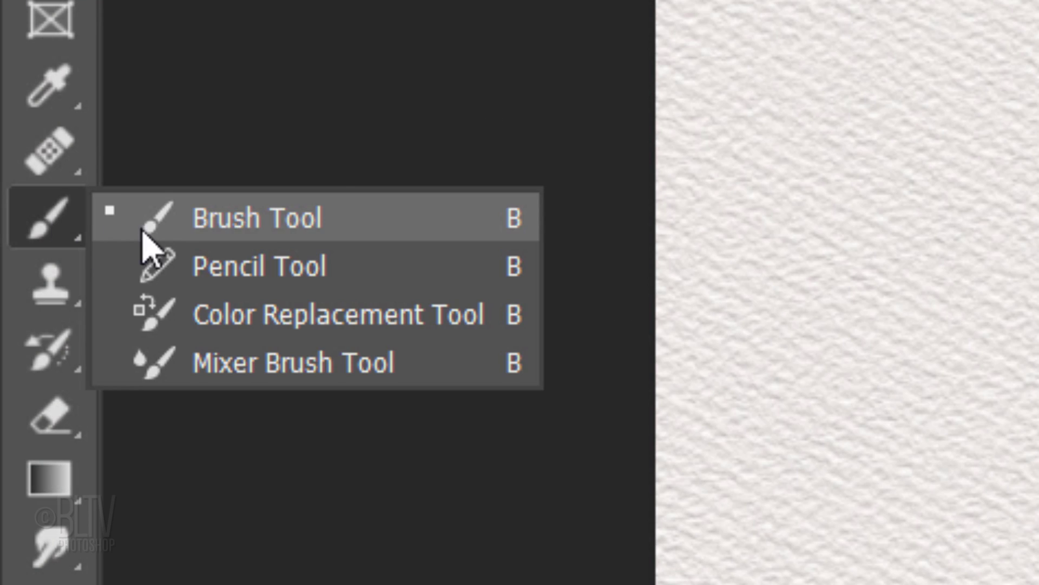
click(259, 220)
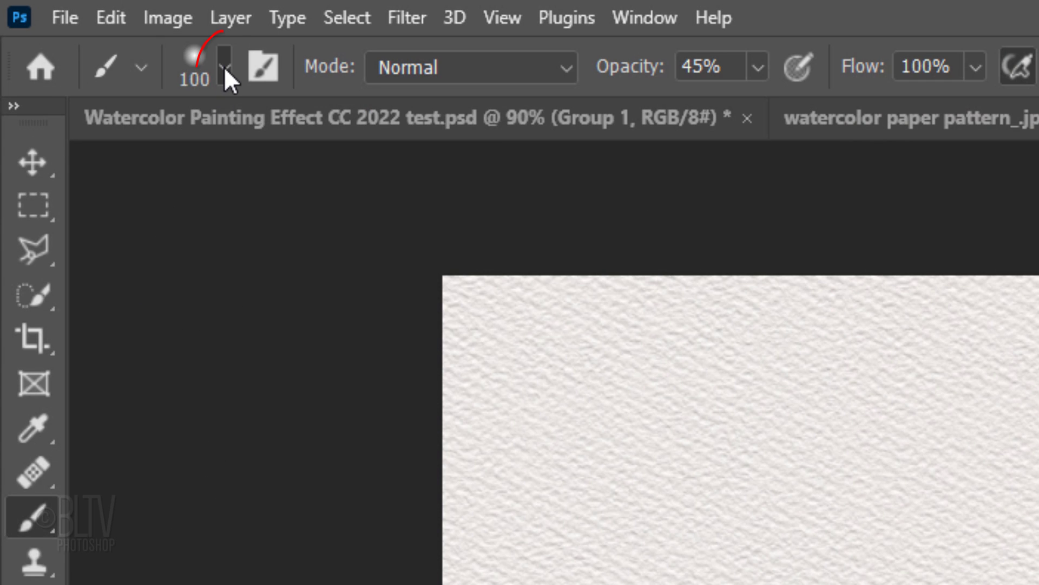
click(223, 65)
click(466, 123)
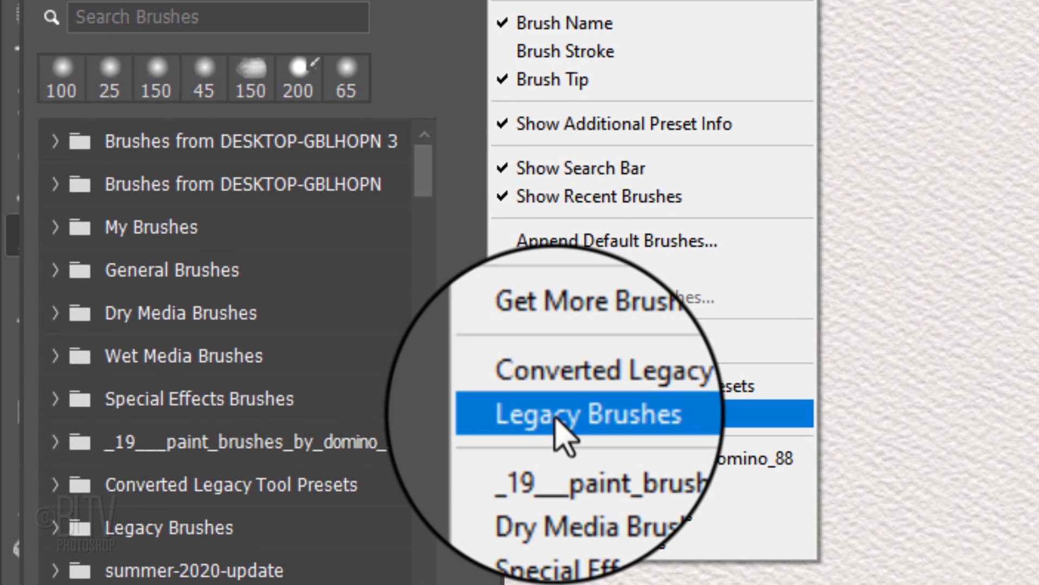
click(561, 415)
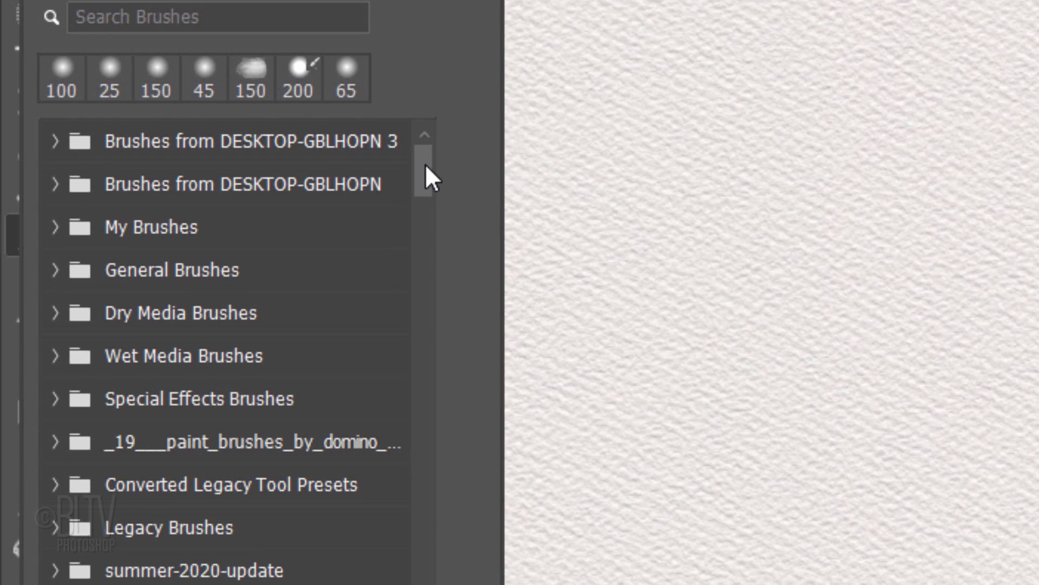
drag(425, 163, 428, 191)
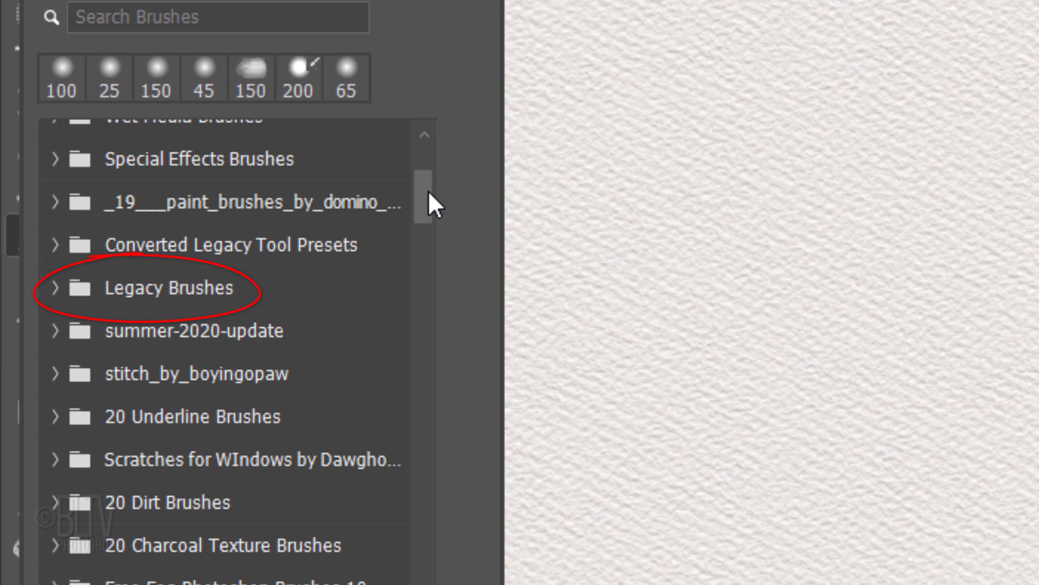
Step: Choose the Watercolor Textured Surface brush from Wet Media Brushes
click(54, 289)
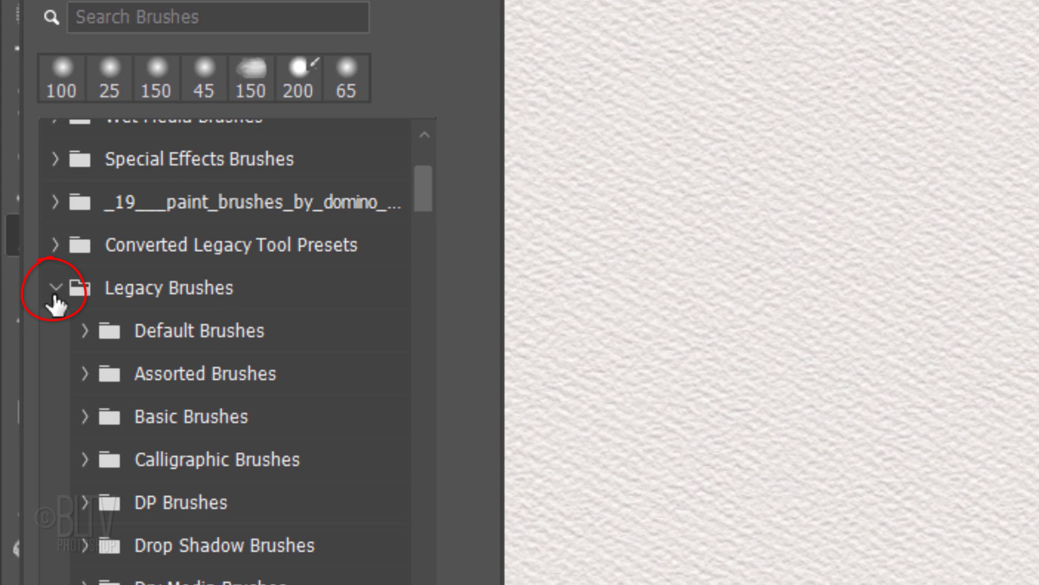
mouse_move(427, 191)
mouse_down()
mouse_move(437, 239)
mouse_move(428, 252)
mouse_up()
click(86, 331)
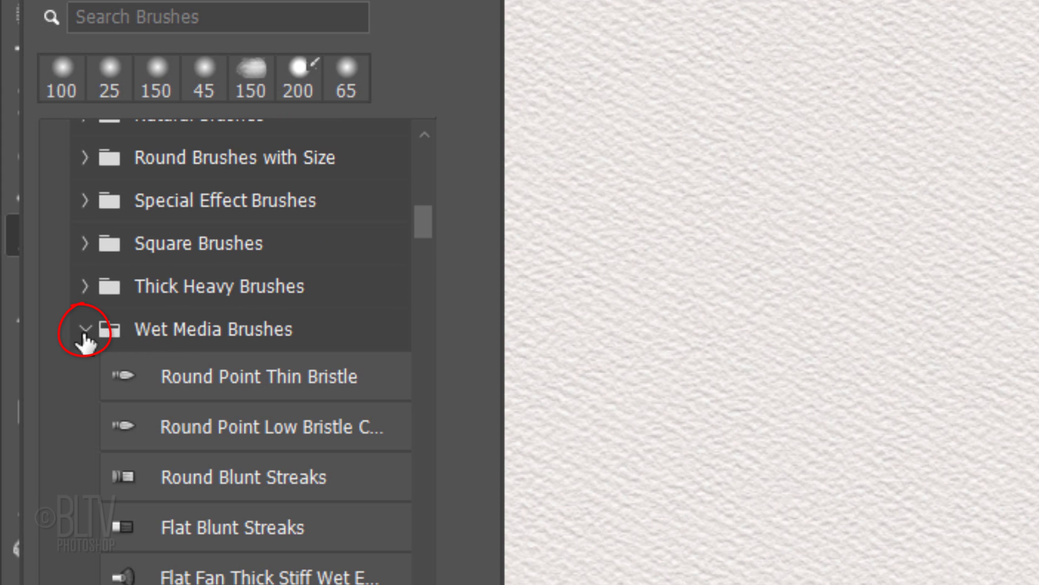
drag(425, 228, 420, 334)
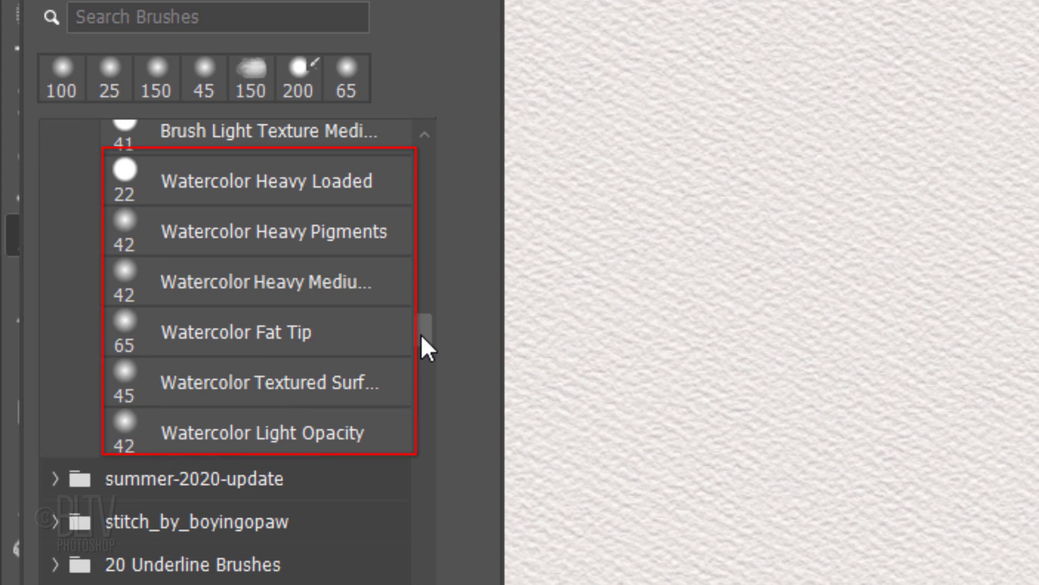
click(236, 388)
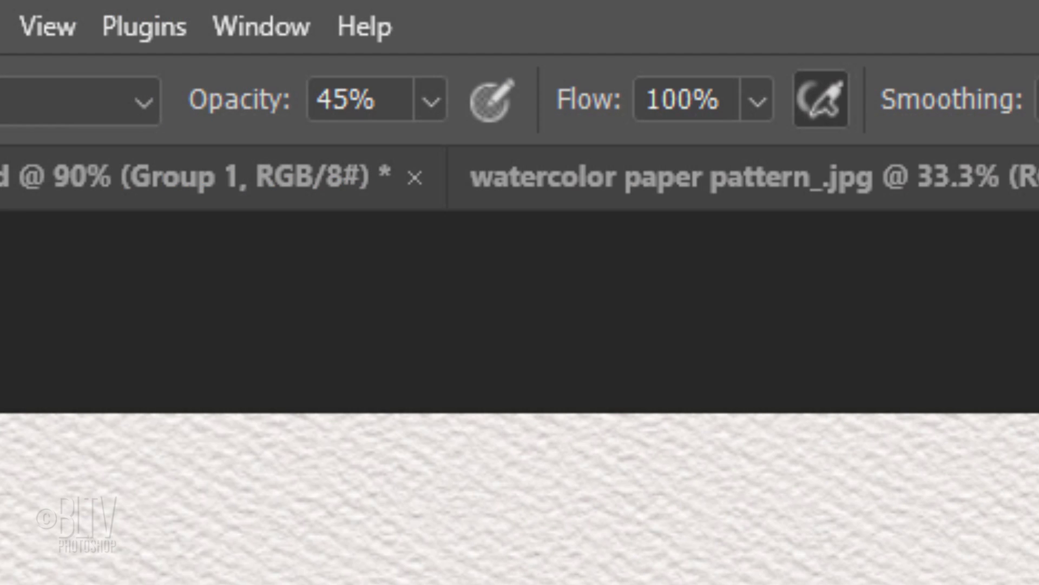
Step: Paint white on the mask at 100% brush opacity to reveal the lion, then swap to black
click(432, 101)
drag(424, 156, 602, 159)
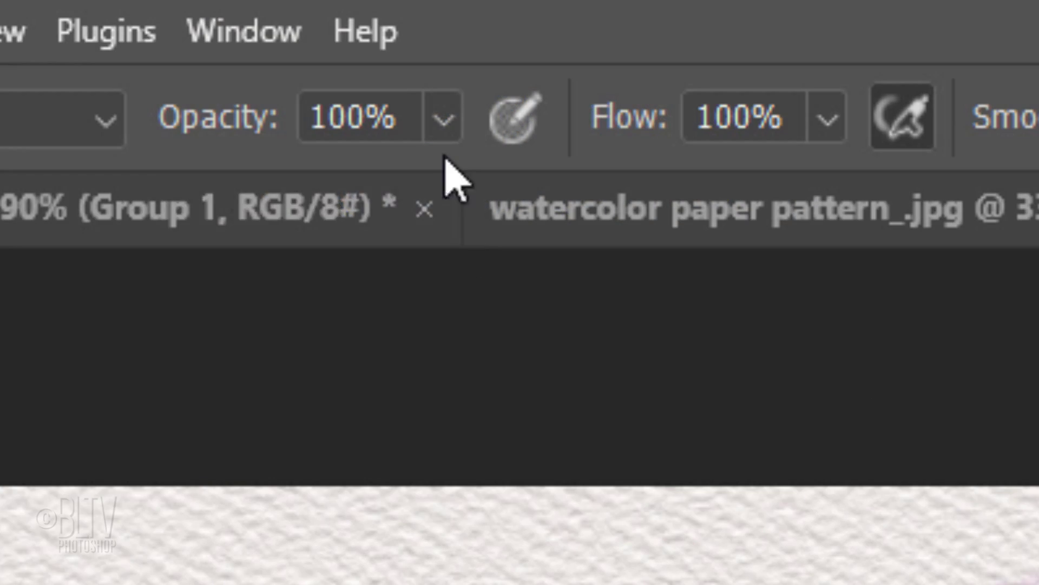
click(443, 118)
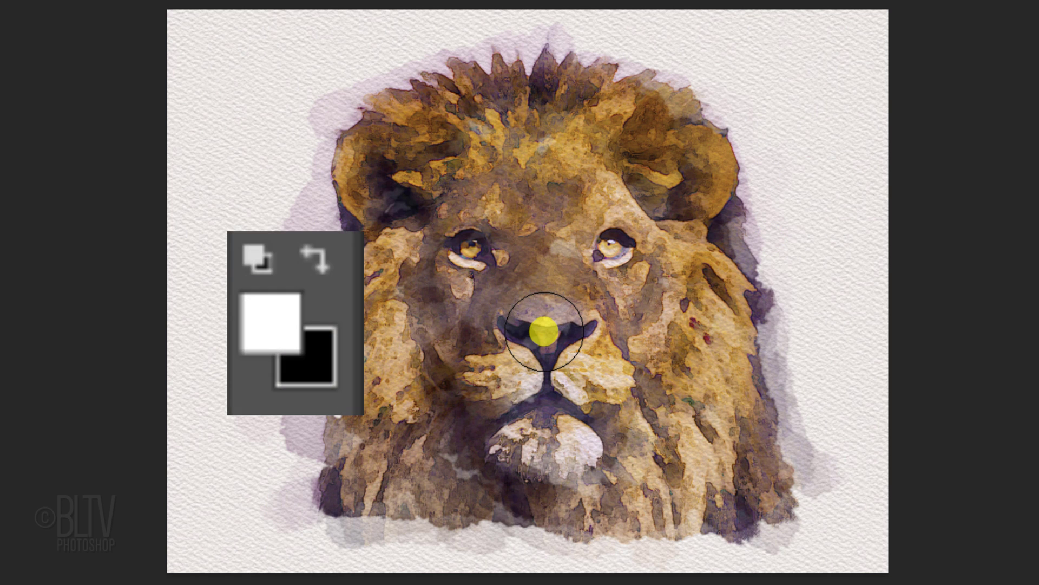
key(x)
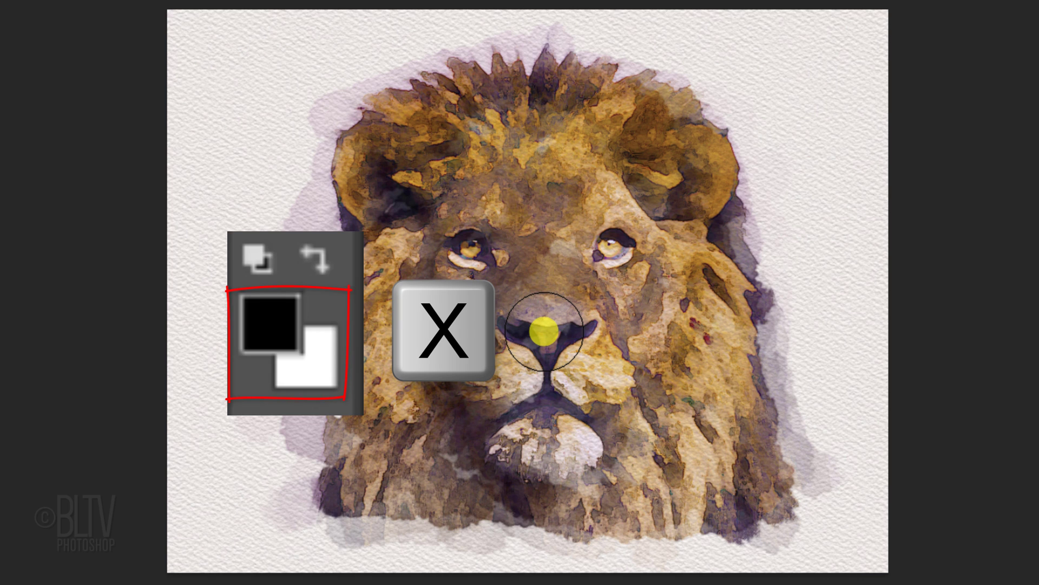